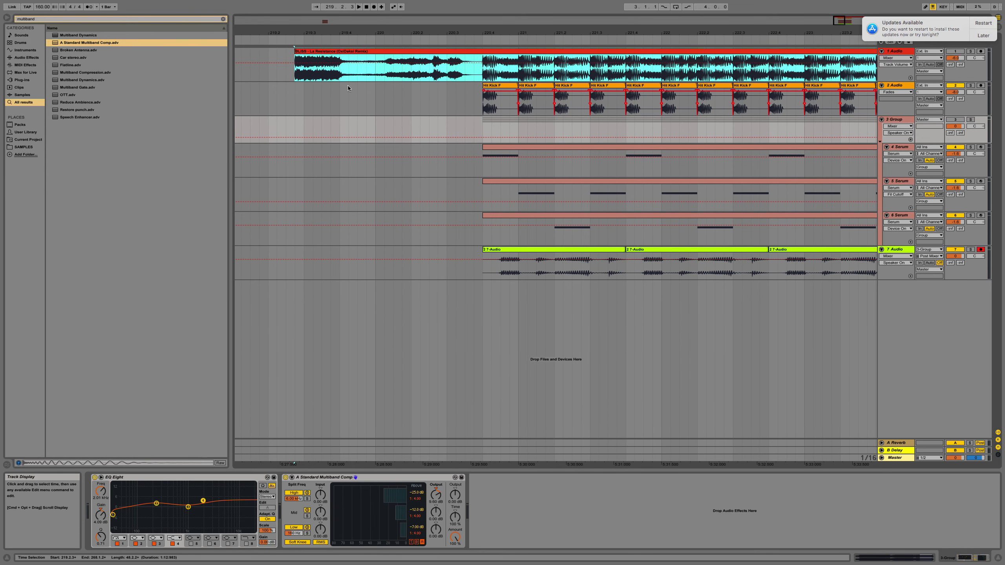
Show the EQ Eight of the 1 Audio reference track in the device view and set the insert marker at the first kick.
left_click_drag(524, 32, 438, 50)
left_click(903, 56)
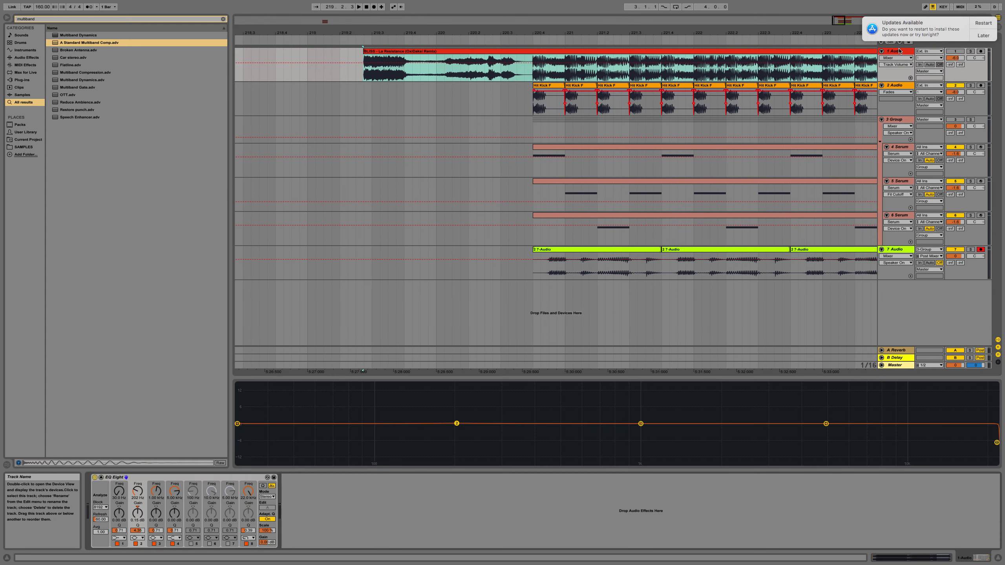
key("minus")
key("minus")
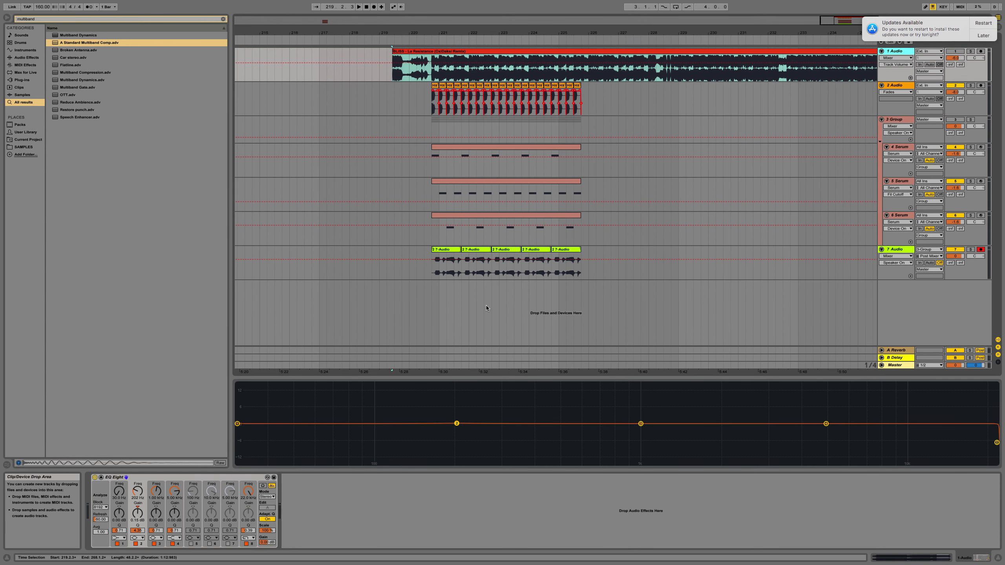
left_click(103, 477)
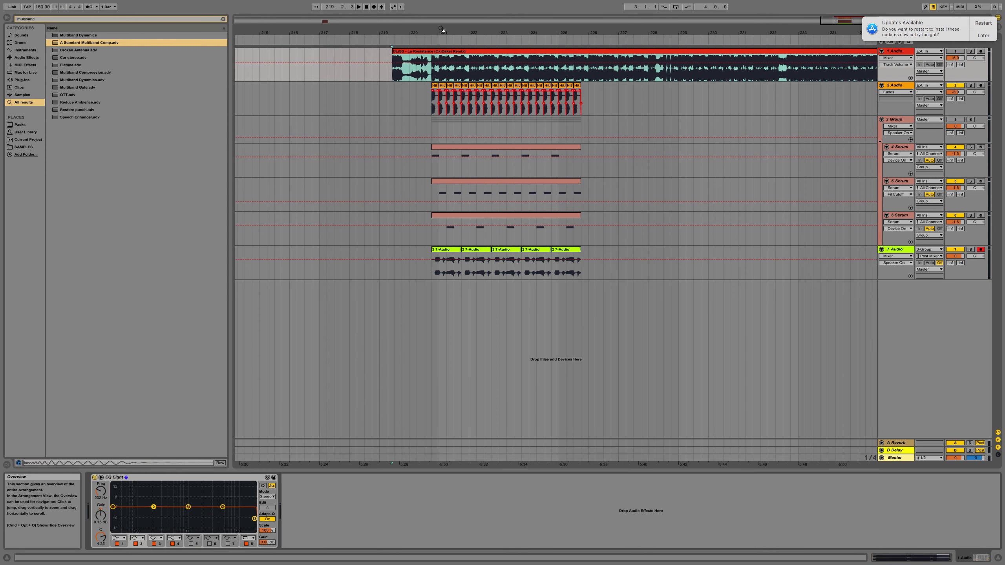
key("plus")
key("plus")
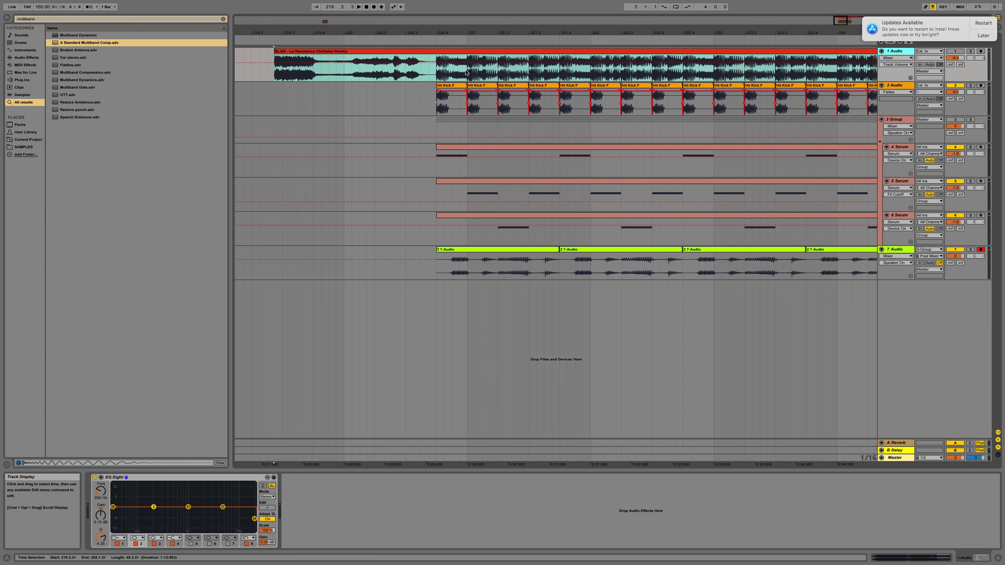
left_click(467, 72)
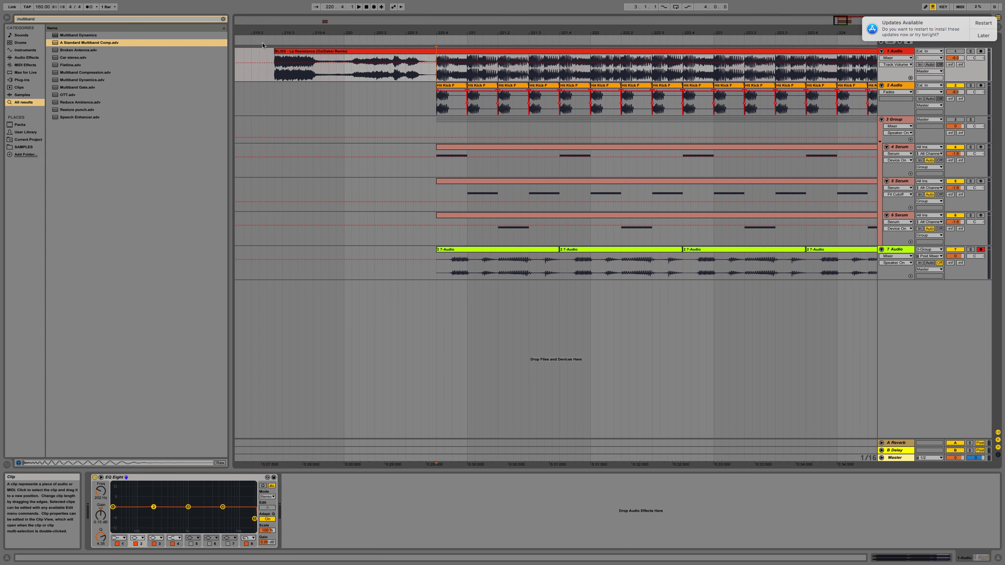
left_click_drag(498, 33, 426, 34)
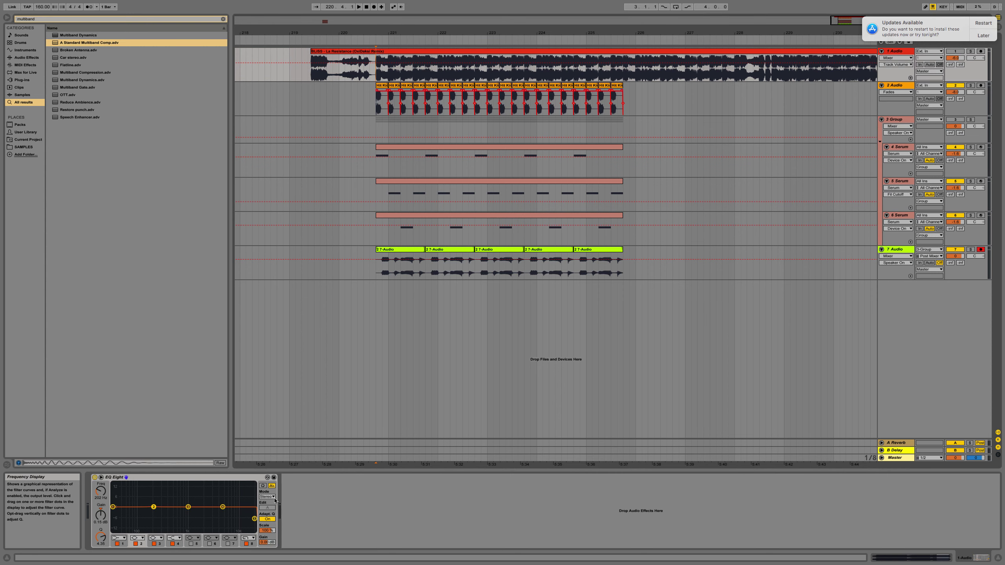
left_click_drag(388, 37, 424, 131)
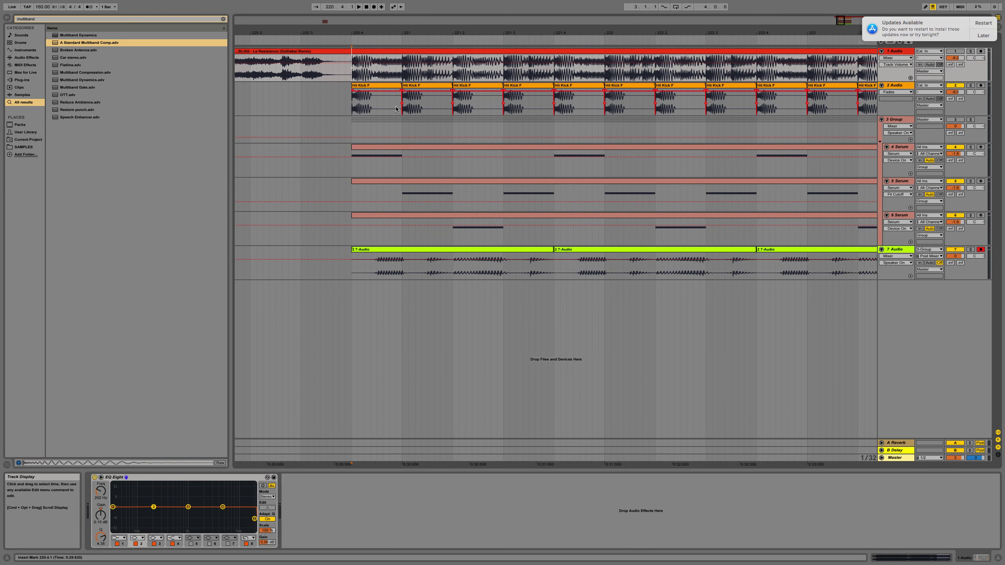
Search the browser for "eq" and add an EQ Eight to the 1 Audio track.
left_click(418, 150)
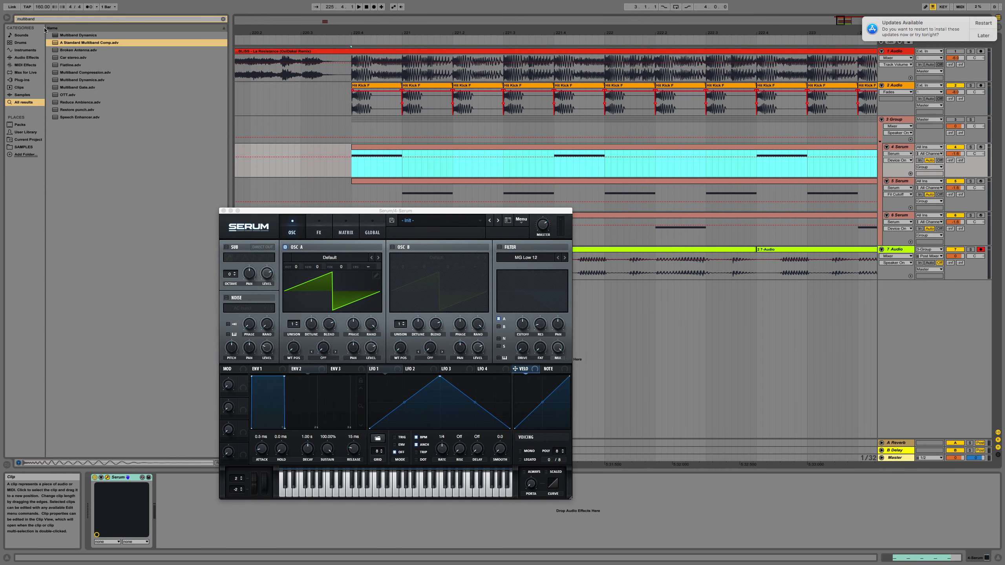
left_click(91, 22)
type("eq")
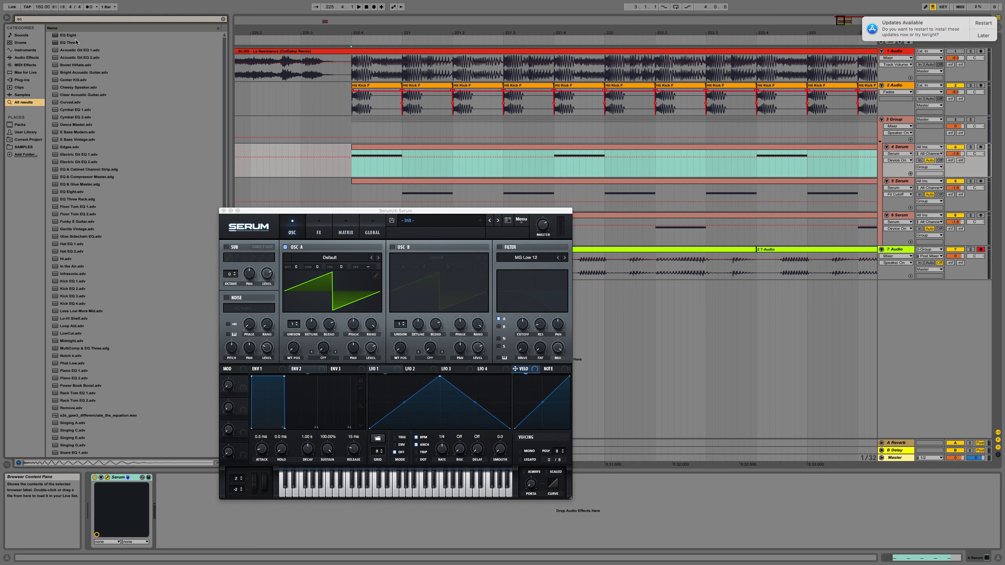
left_click_drag(77, 35, 367, 63)
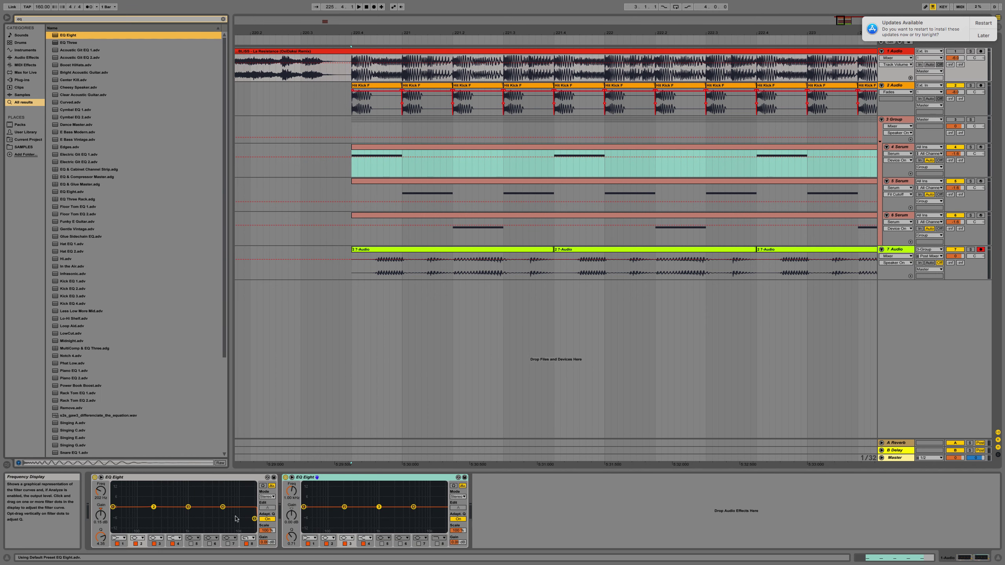
Lower the original EQ Eight's high-cut band to about 137 Hz and delete the duplicate EQ Eight from the 1 Audio track.
left_click_drag(255, 519, 180, 513)
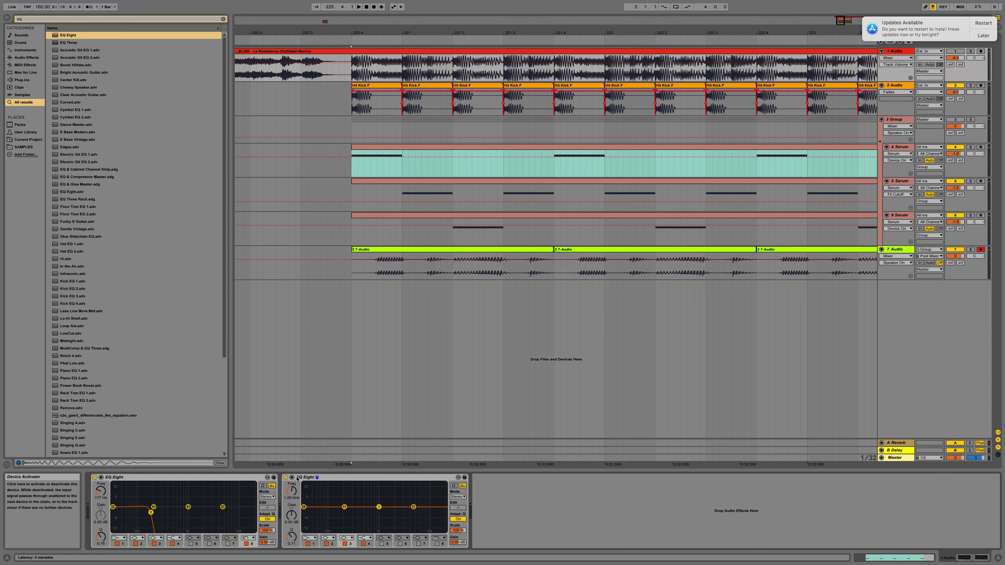
left_click(283, 480)
key("Delete")
left_click(353, 60)
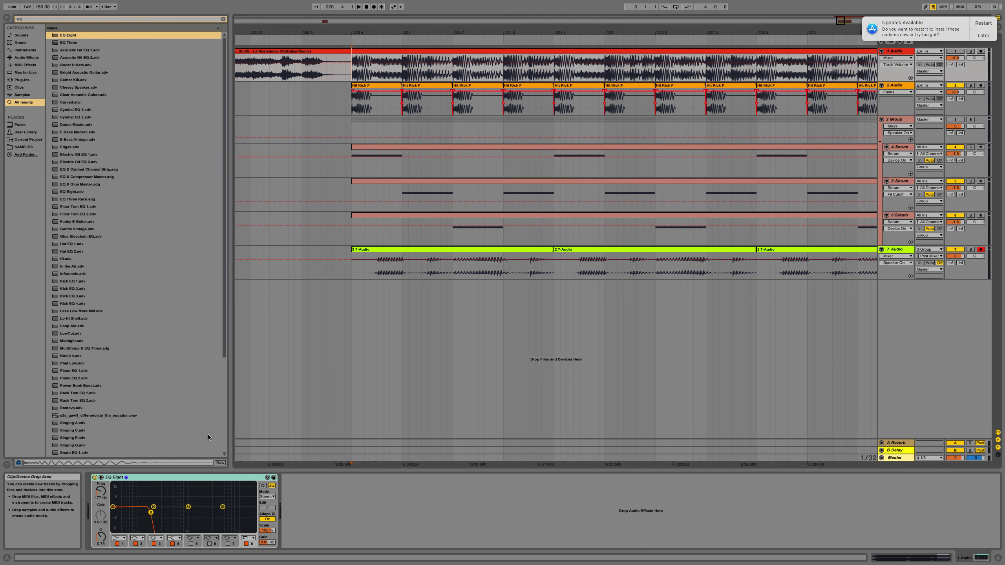
left_click_drag(151, 513, 151, 513)
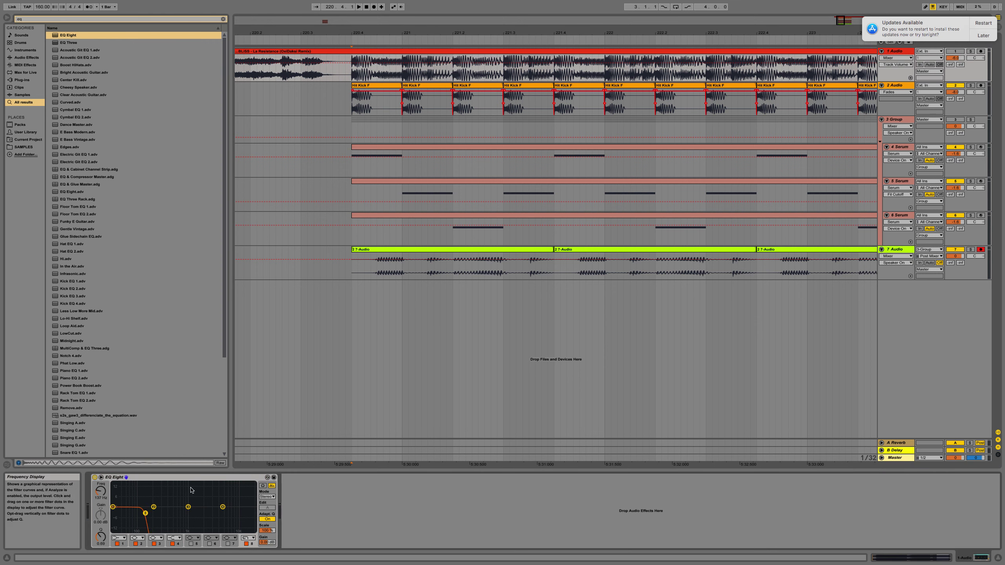
Solo the 1 Audio reference track and play its filtered low end with the EQ Eight spectrum display enlarged.
left_click(971, 51)
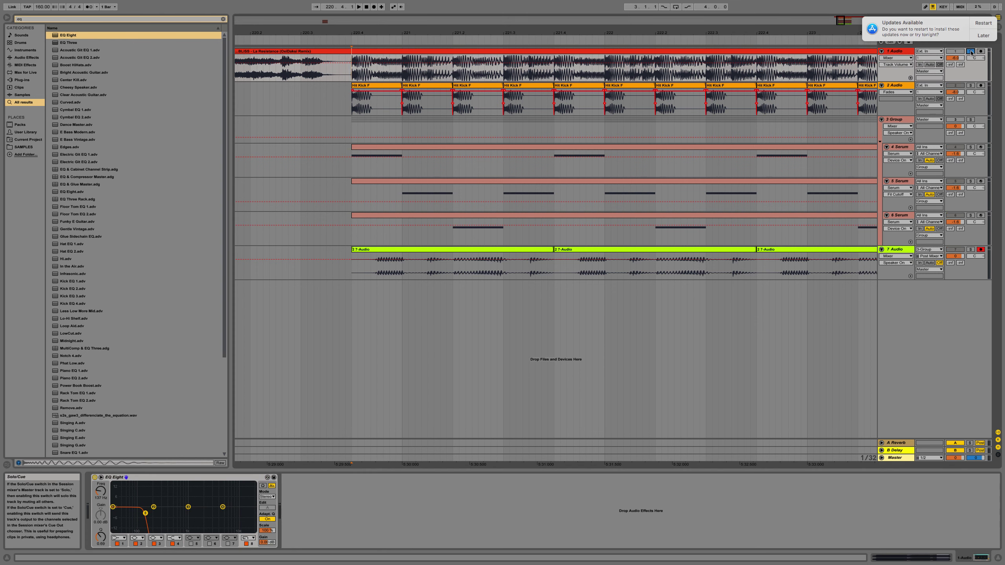
key("space")
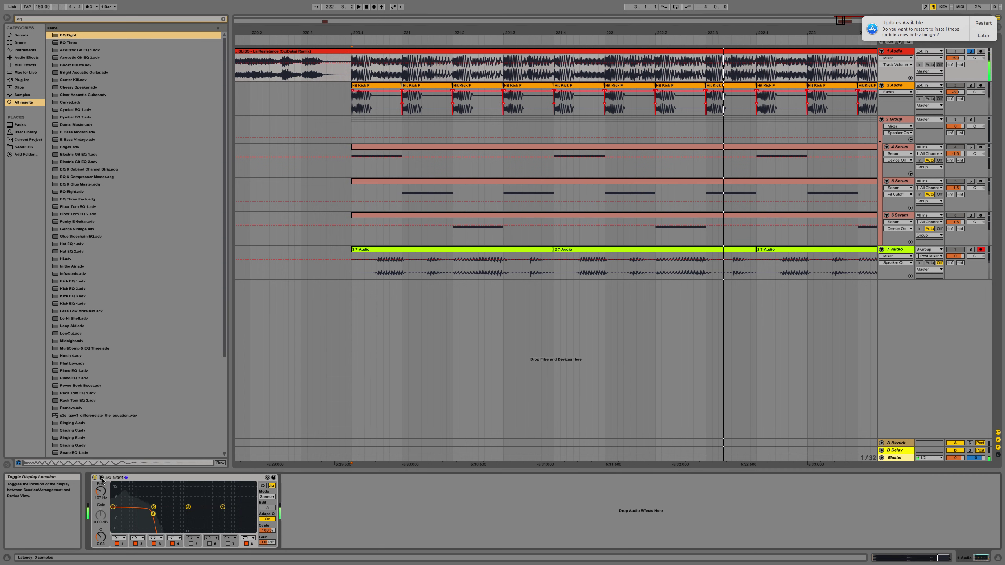
left_click(263, 486)
left_click_drag(453, 378, 454, 314)
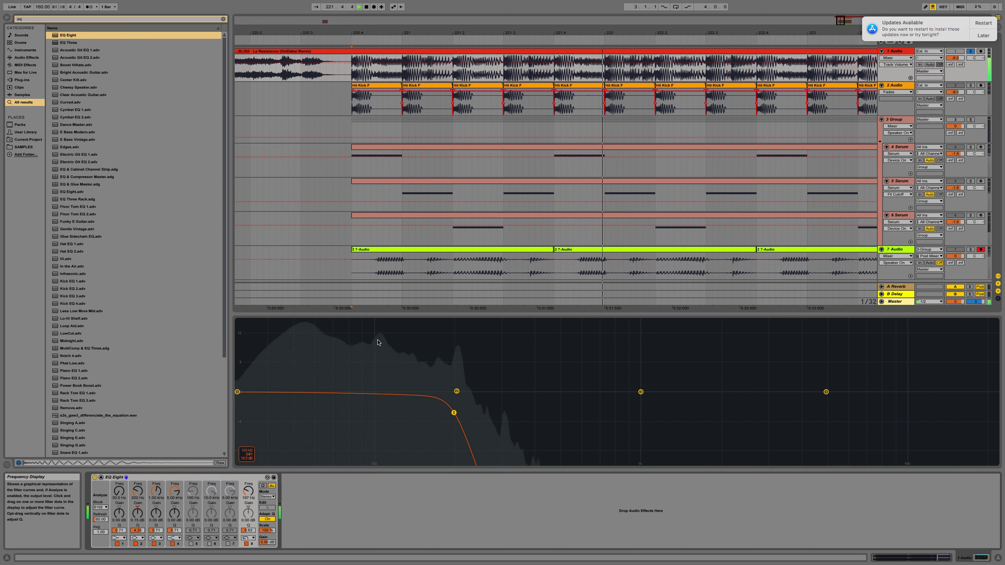
key("space")
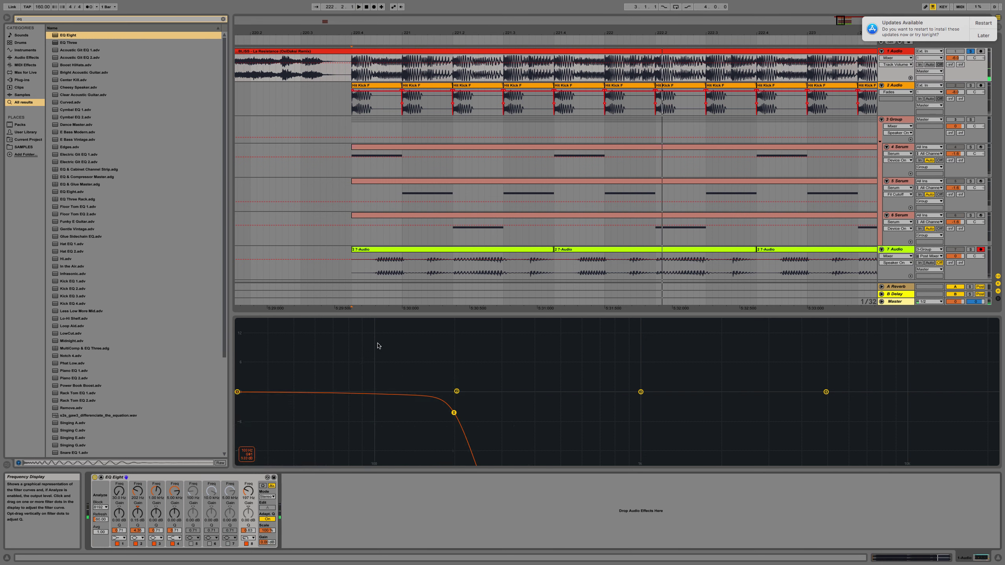
Close the 4 Serum plug-in window and narrow the browser to give the arrangement more room.
left_click(391, 160)
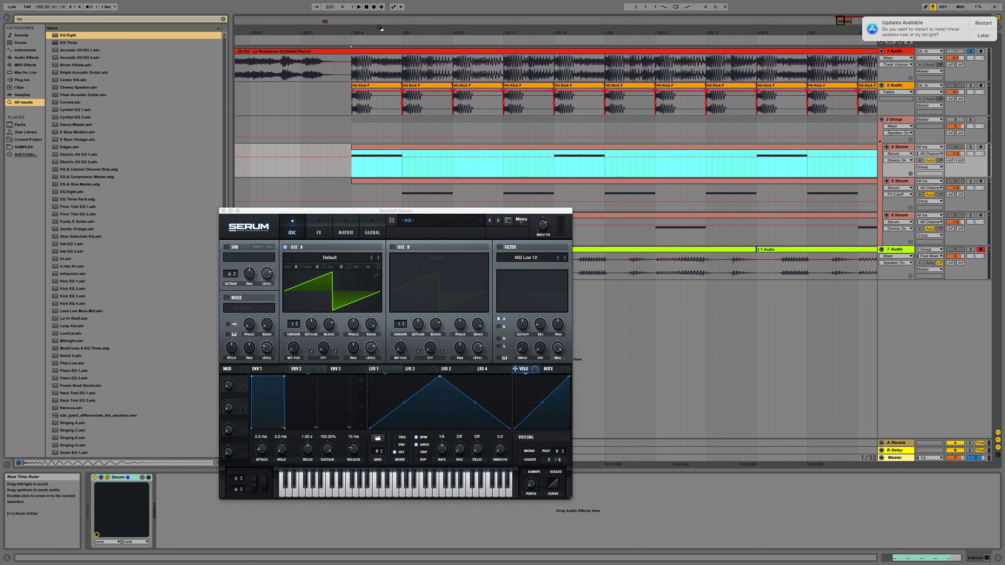
left_click_drag(382, 28, 309, 17)
left_click(222, 211)
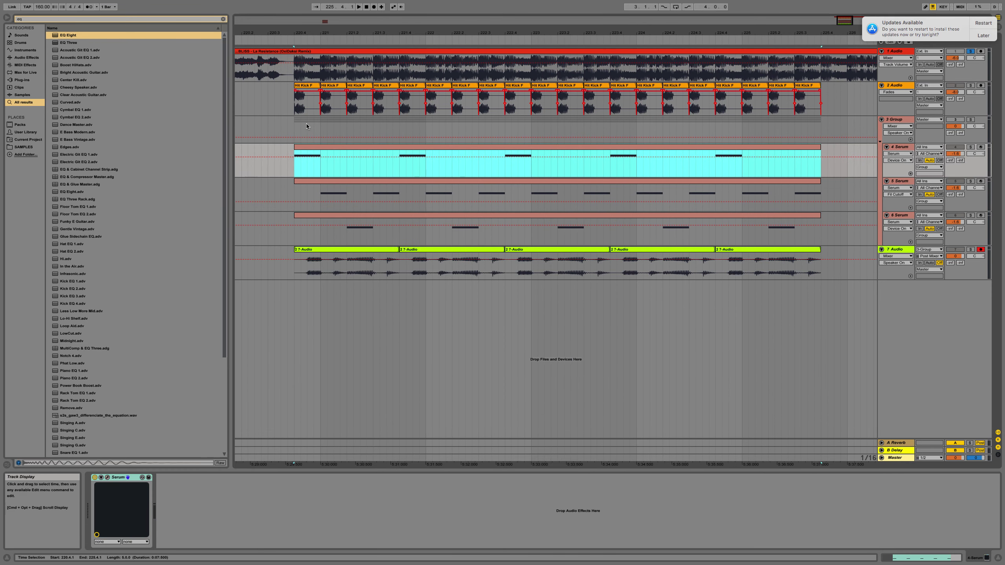
key("z")
left_click_drag(229, 76, 179, 75)
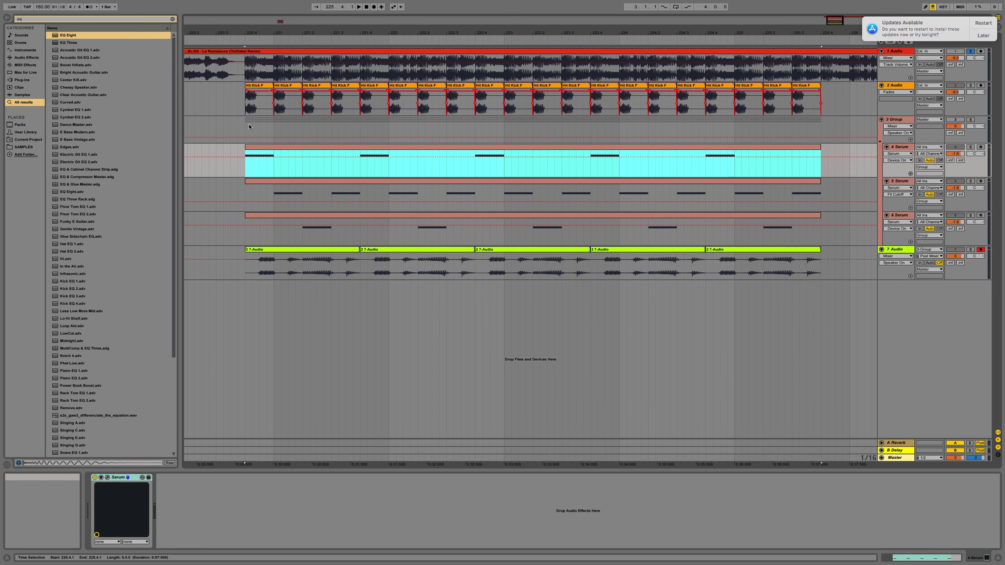
Solo the 2 Audio kick and 7 Audio bass tracks together and play them from the first kick.
left_click(971, 86)
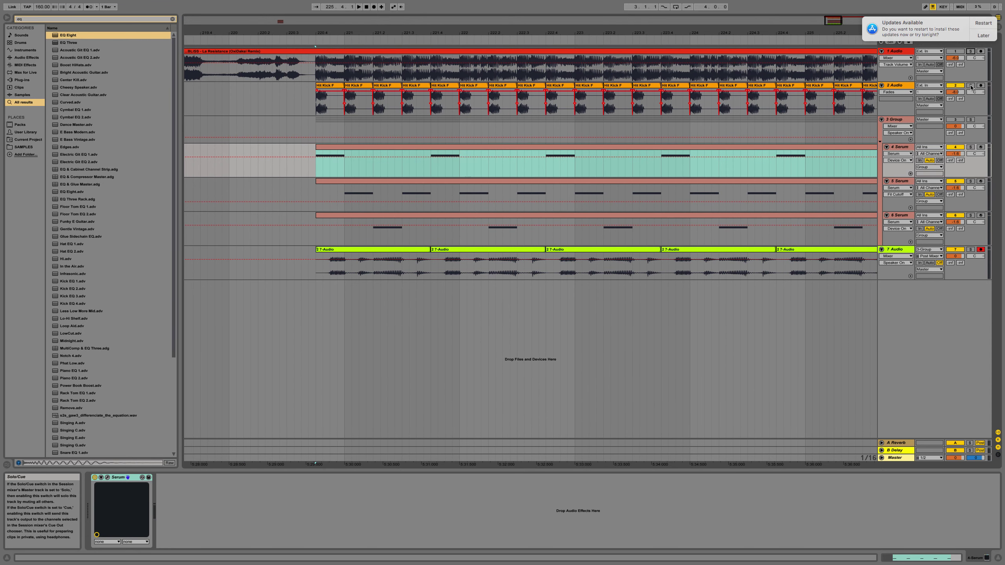
left_click(971, 249, "super")
left_click_drag(316, 104, 344, 104)
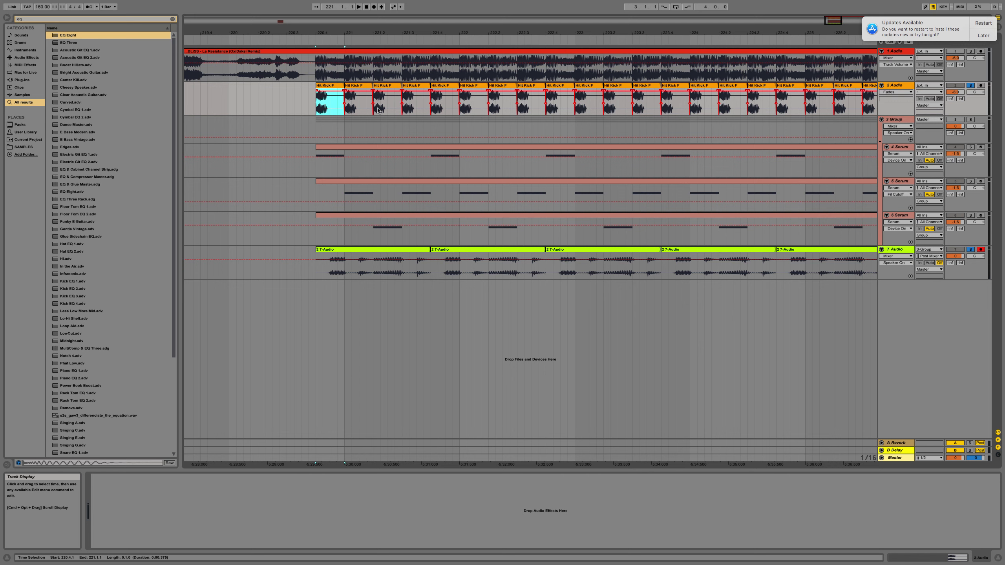
key("space")
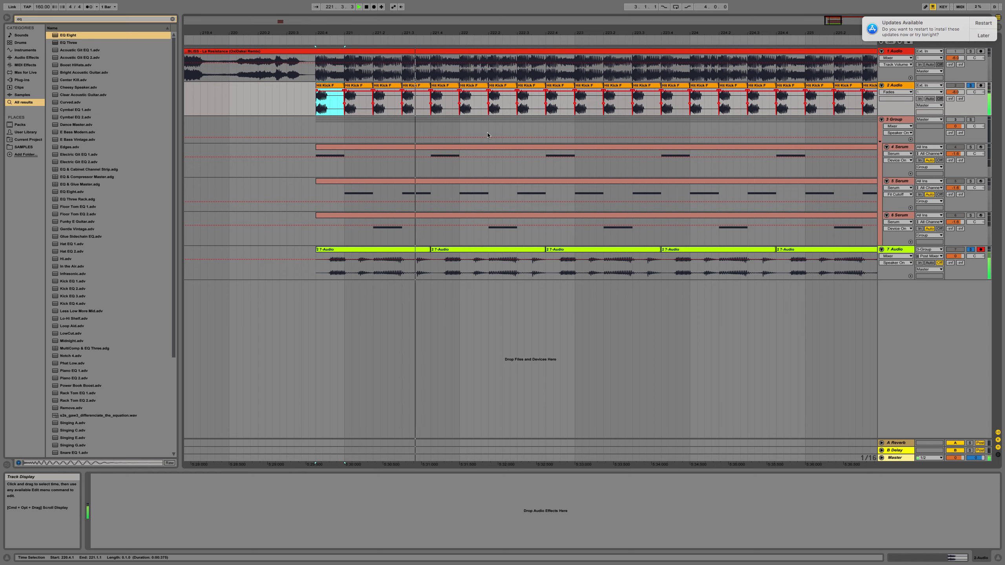
Solo the 3 Group track and open the Serum editor on the 4 Serum track.
left_click(894, 138)
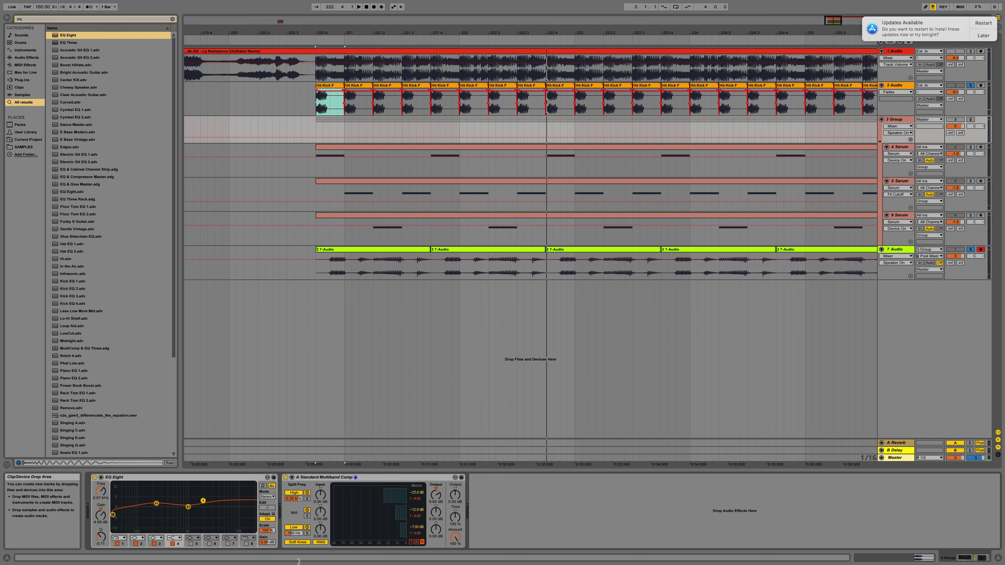
left_click(898, 147)
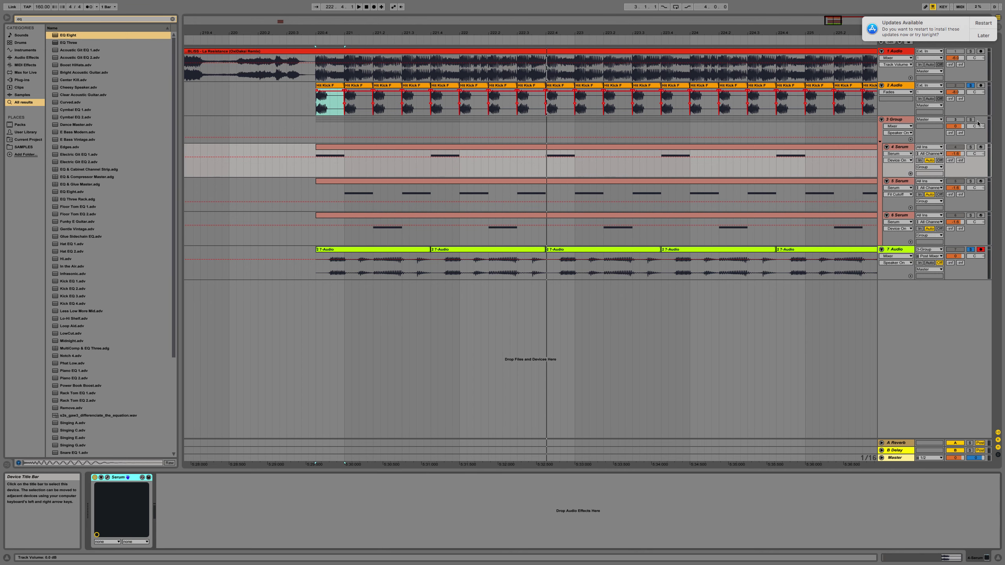
left_click(970, 120)
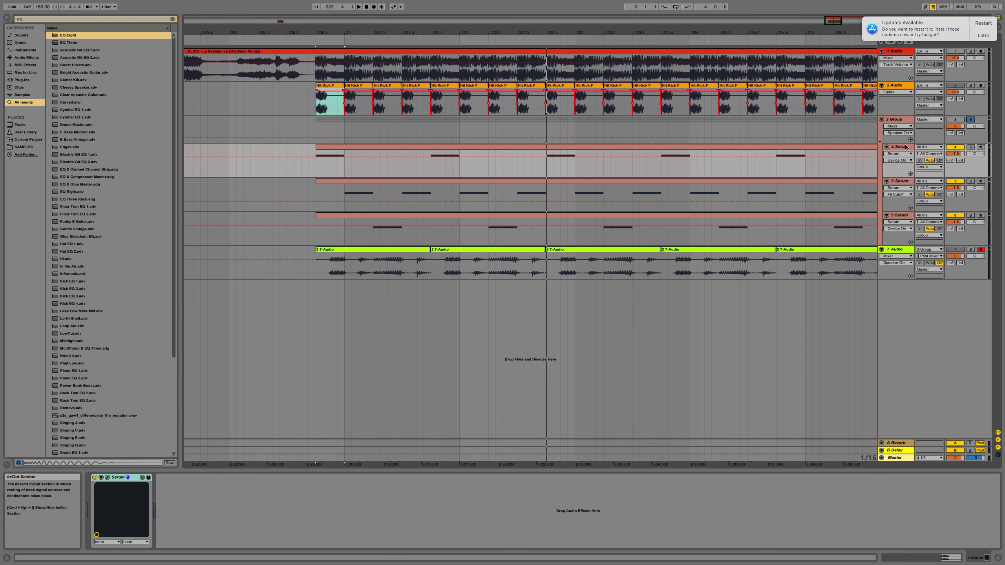
left_click(107, 478)
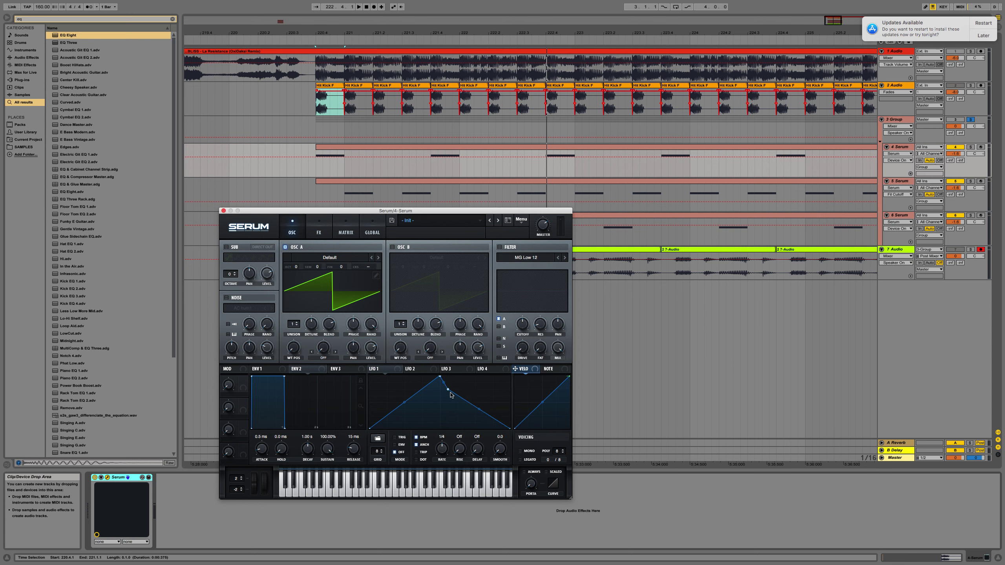
Enable Serum's MG Low 12 filter and modulate its lowered cutoff with LFO 1, shaped as a curved rise held at full level.
left_click_drag(403, 404, 406, 414)
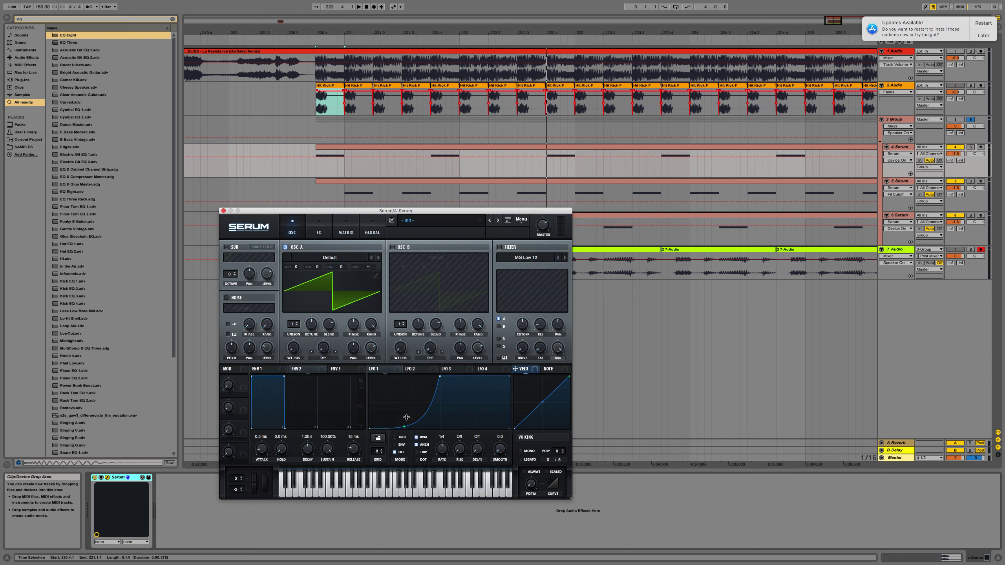
left_click(499, 247)
left_click_drag(522, 325, 519, 336)
left_click_drag(386, 371, 516, 331)
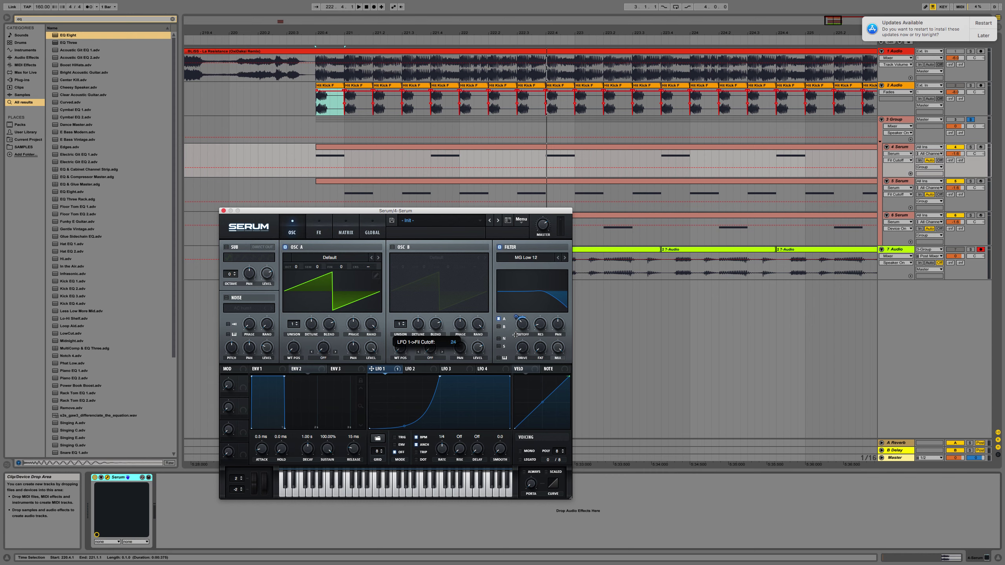
left_click_drag(516, 335, 515, 335)
Activate and solo the 3 Group track, and play the filtered bass from the start of the 4 Serum clip.
left_click(355, 147)
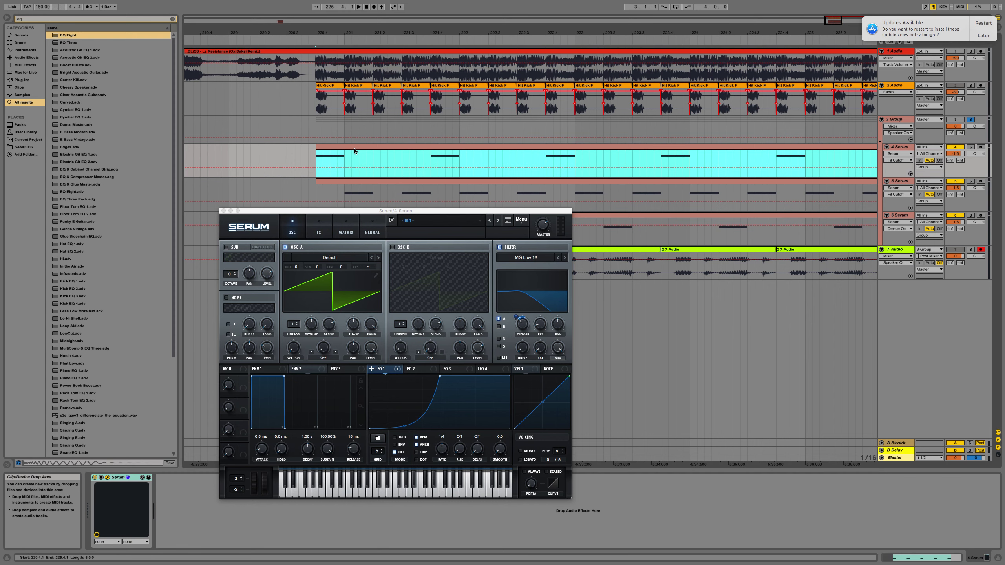
left_click(970, 147)
key("space")
left_click(896, 85)
left_click(956, 119)
left_click(969, 119)
key("space")
key("space")
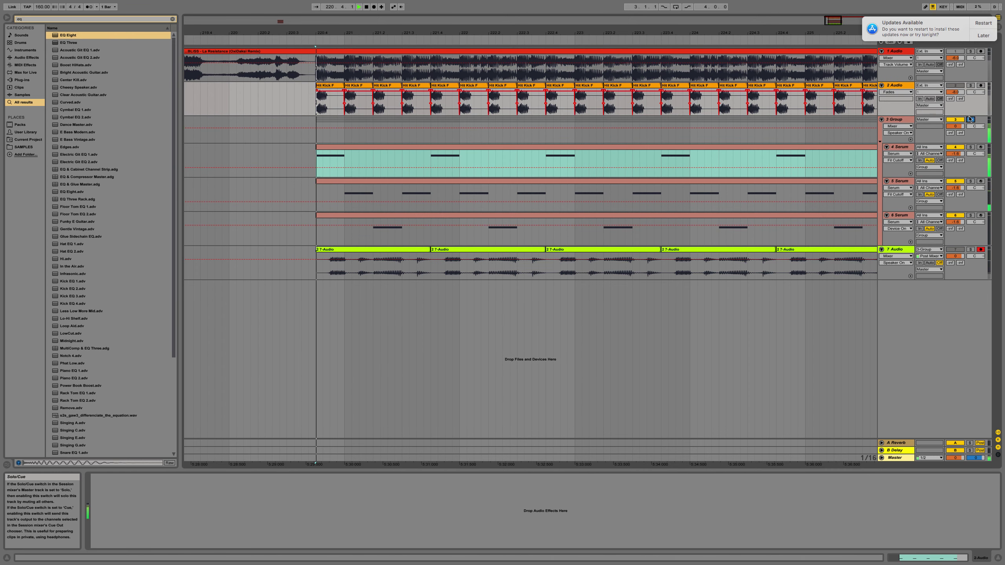
left_click(779, 168)
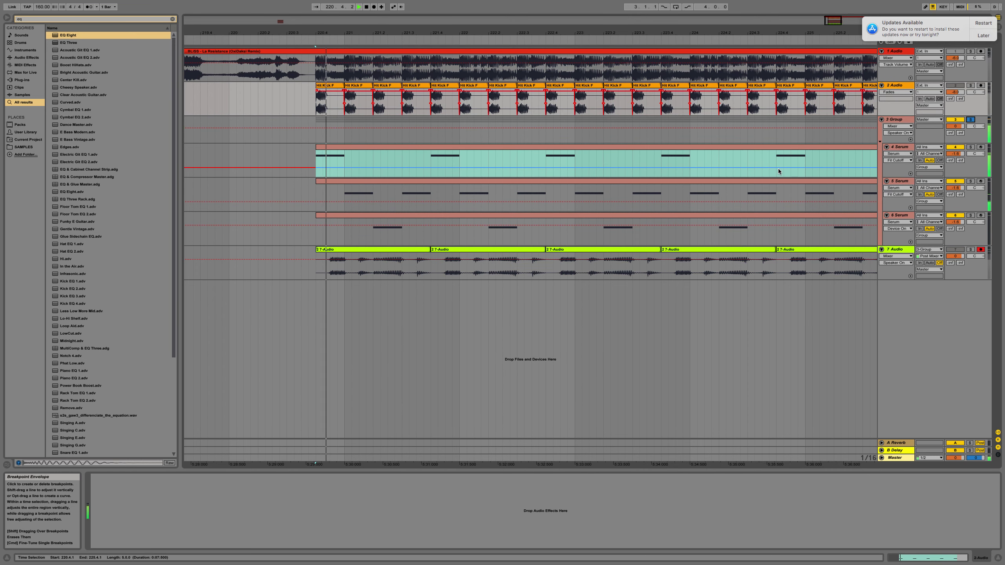
Open Serum on the 5 Serum track and shape LFO 1 as a curved rise to mid-level, a jump to full, and a curved fall.
left_click(396, 205)
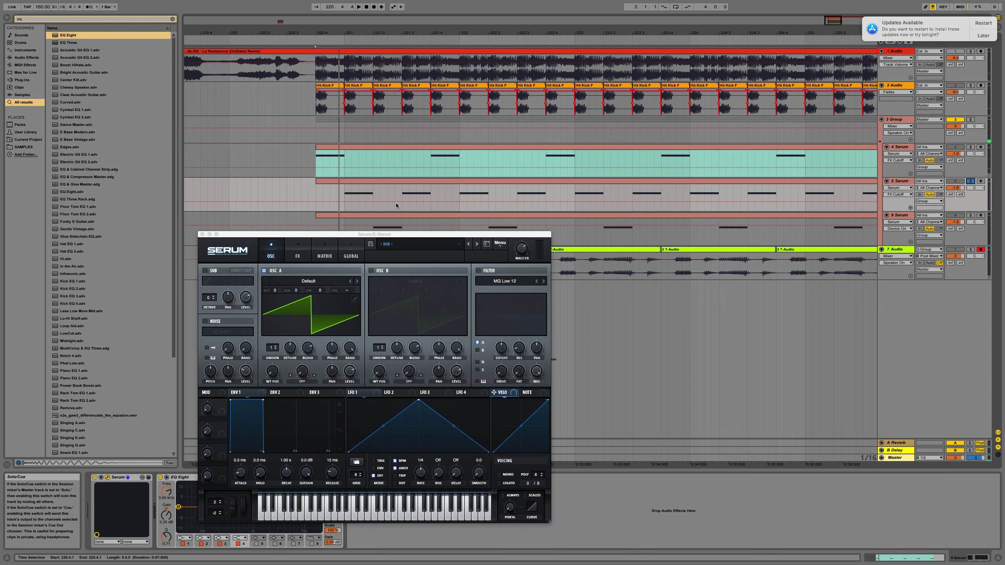
left_click(345, 193)
double_click(411, 413)
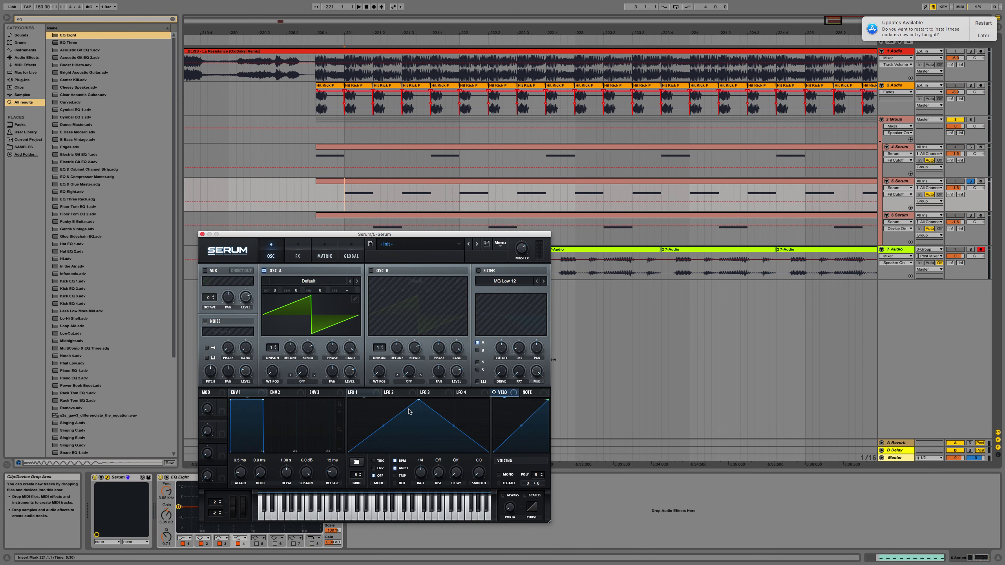
left_click_drag(413, 415, 425, 425)
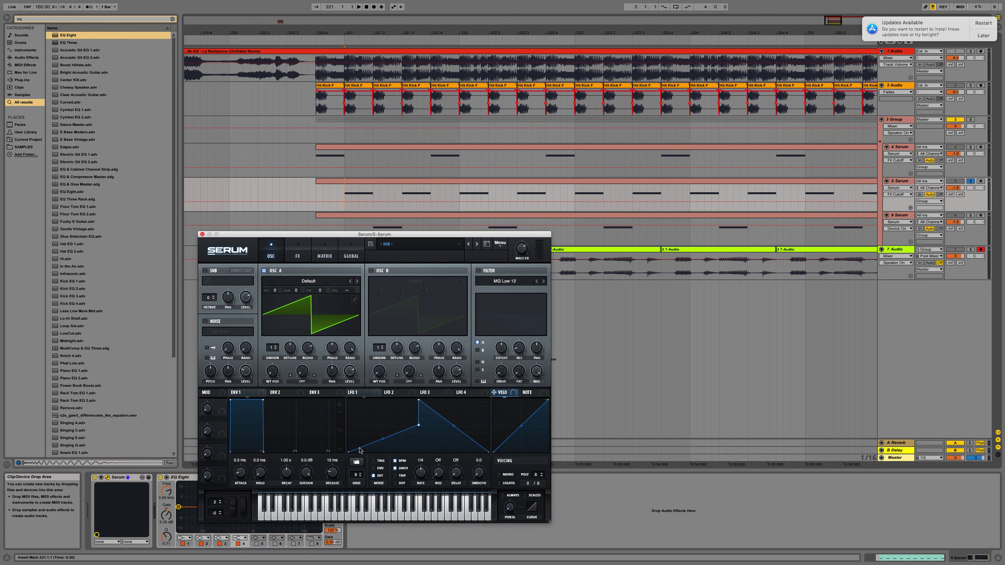
left_click_drag(361, 449, 385, 445)
left_click_drag(454, 427, 462, 418)
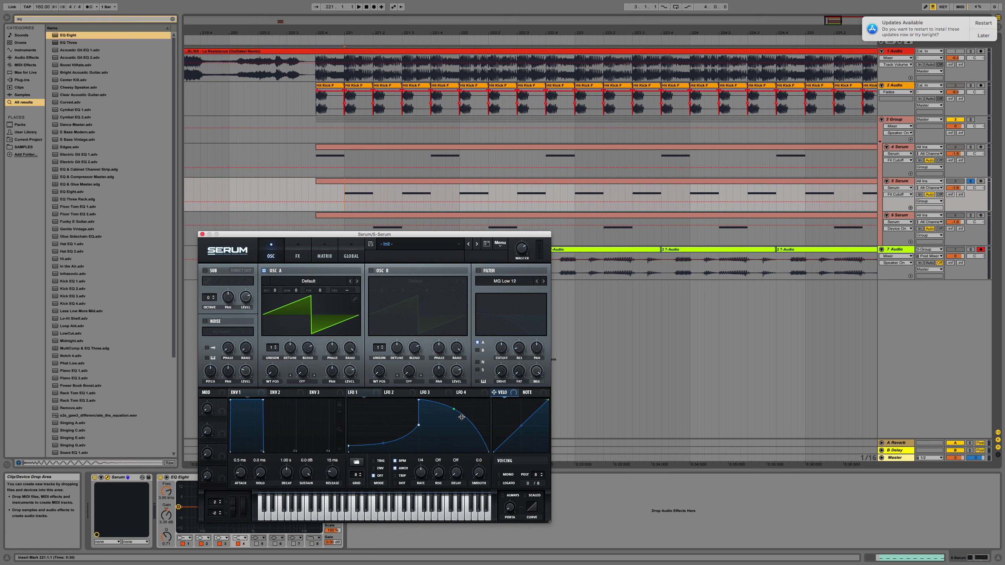
Enable the MG Low 12 filter on the 5 Serum instance and assign LFO 1 to its cutoff.
left_click(355, 378)
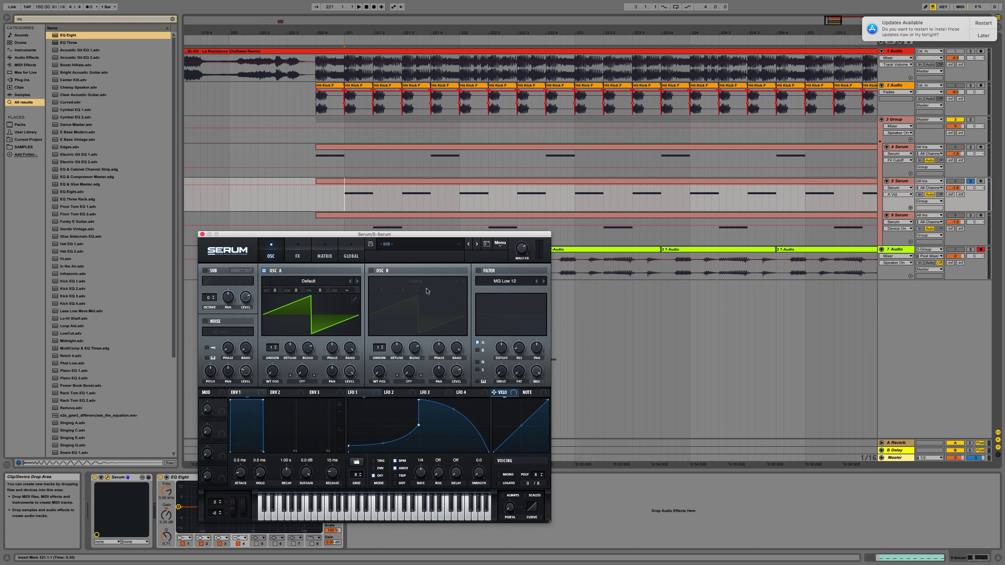
left_click(478, 271)
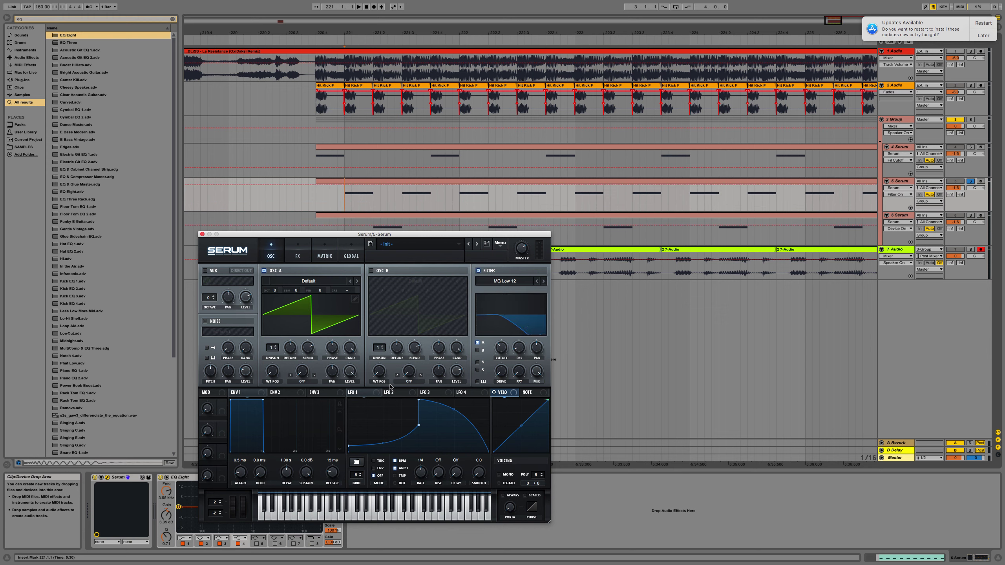
left_click_drag(350, 392, 495, 351)
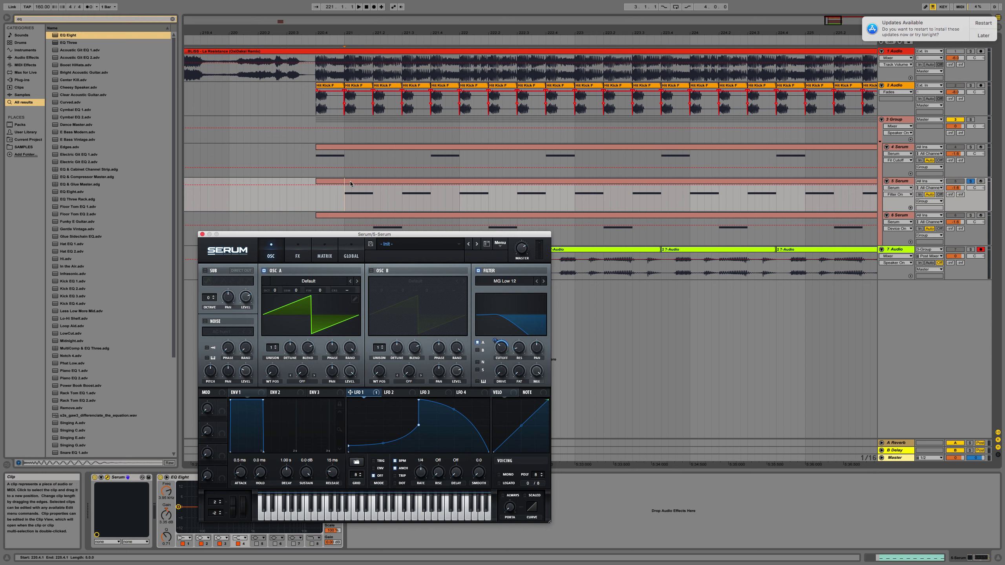
Play the 5 Serum clip from its start, first soloed and again with 3 Group soloed and the 6 Serum layer briefly muted.
left_click(594, 181)
key("space")
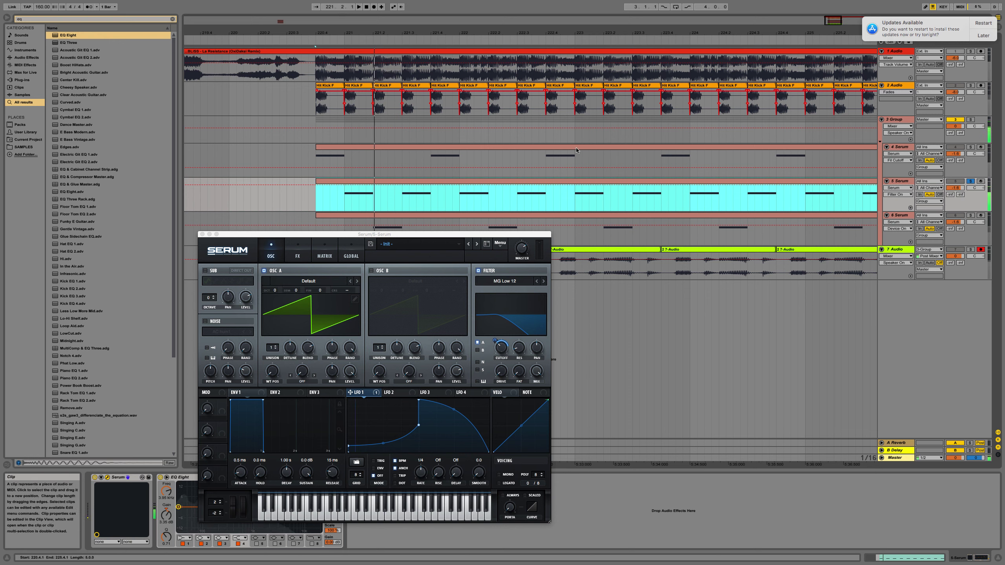
left_click(971, 120)
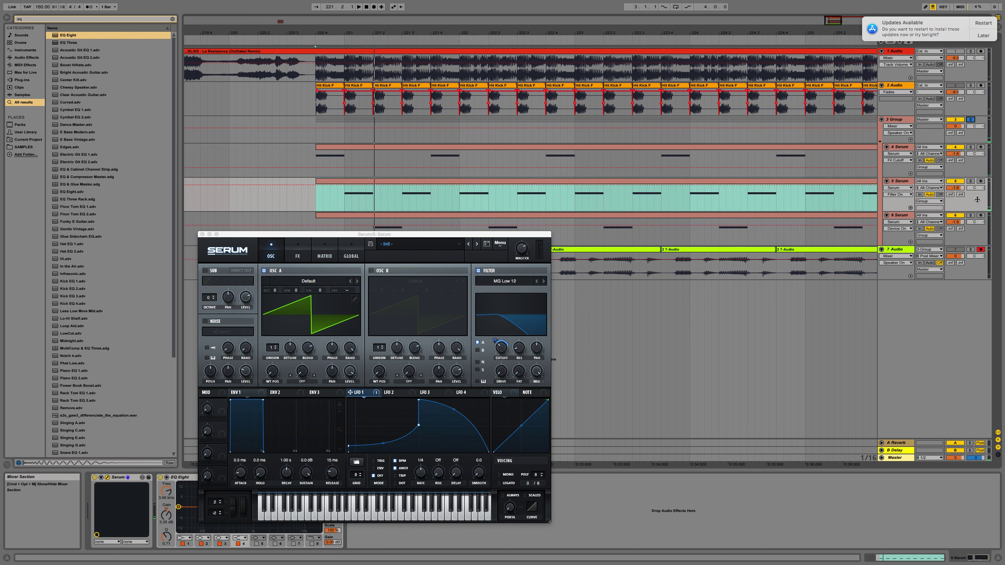
left_click(955, 215)
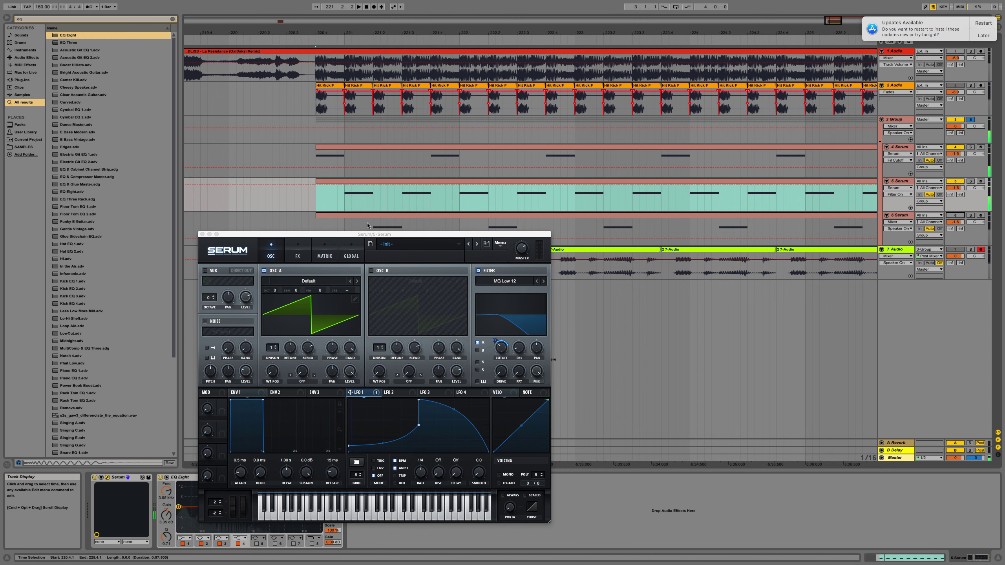
left_click(958, 215)
Solo the 6 Serum track and shape its LFO 1 as a flat low start followed by a straight rise to full level.
left_click(971, 215)
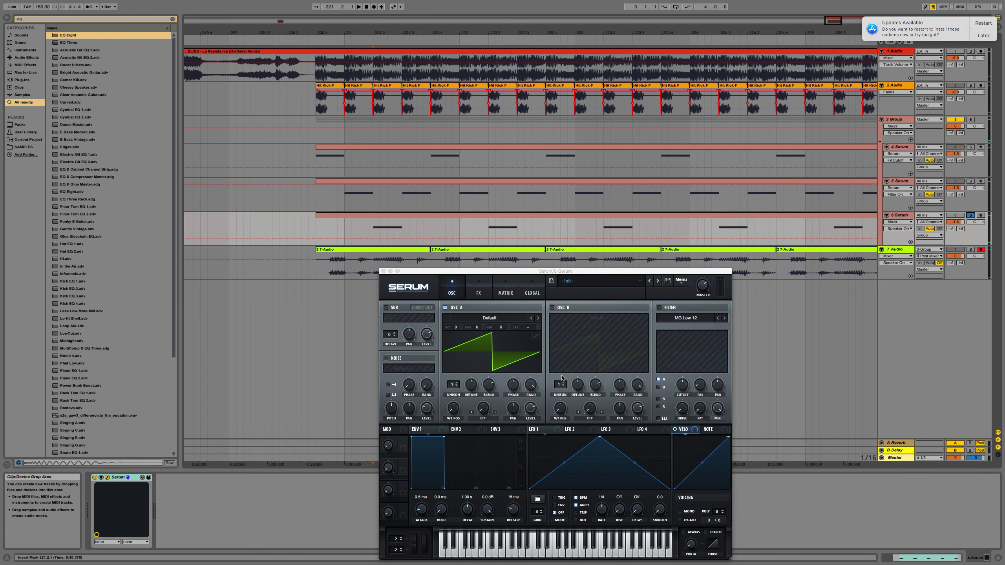
left_click_drag(600, 437, 670, 437)
double_click(569, 477)
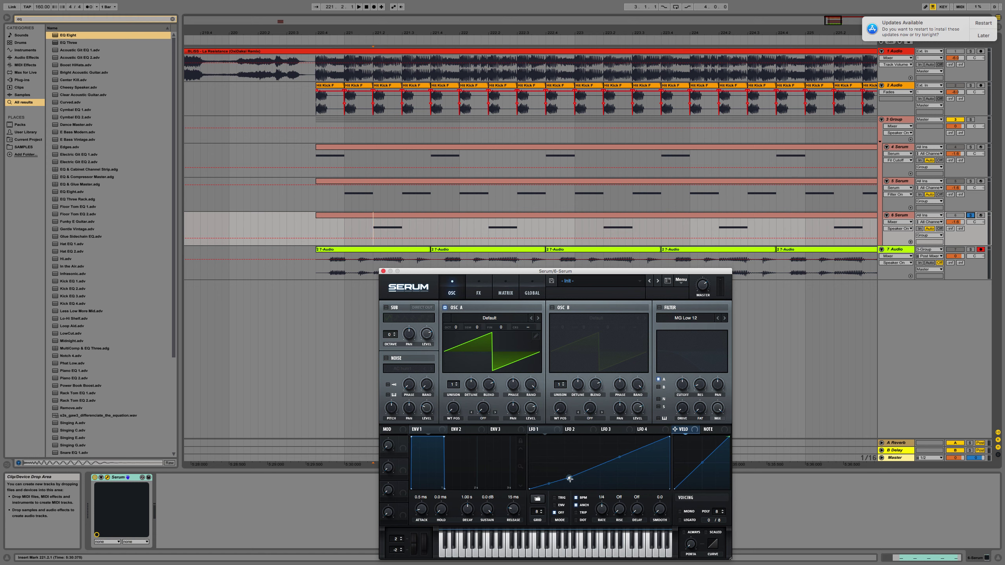
left_click_drag(569, 477, 568, 490)
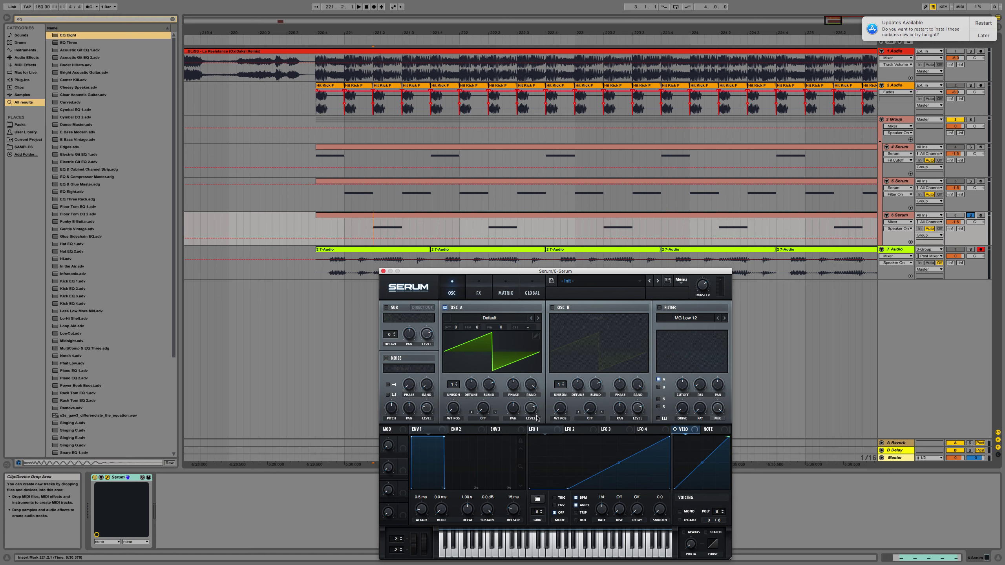
Adjust OSC A's level on the 6 Serum instance, enable its MG Low 12 filter, and modulate the cutoff with LFO 1.
left_click_drag(534, 411, 562, 335)
left_click(660, 308)
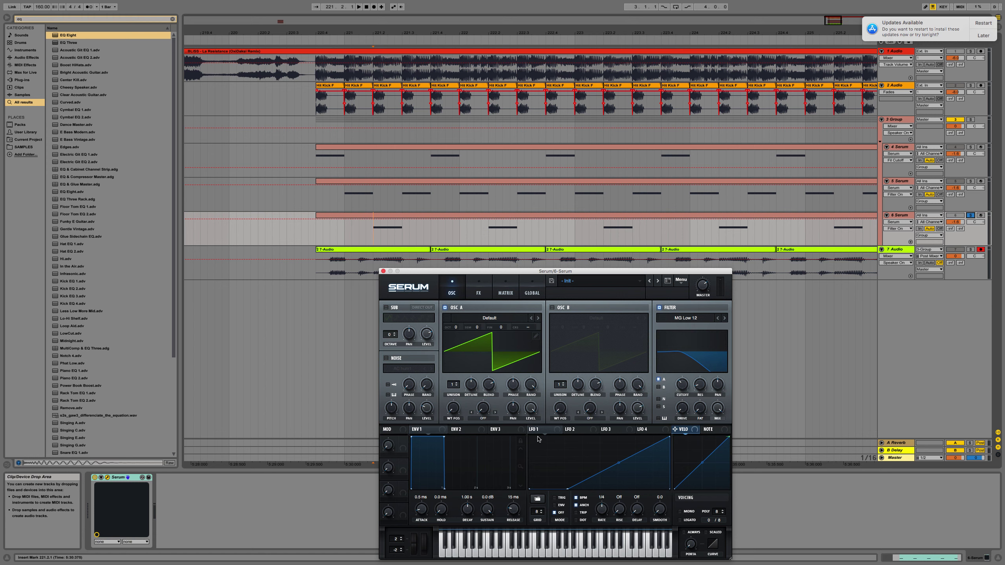
left_click_drag(532, 429, 674, 388)
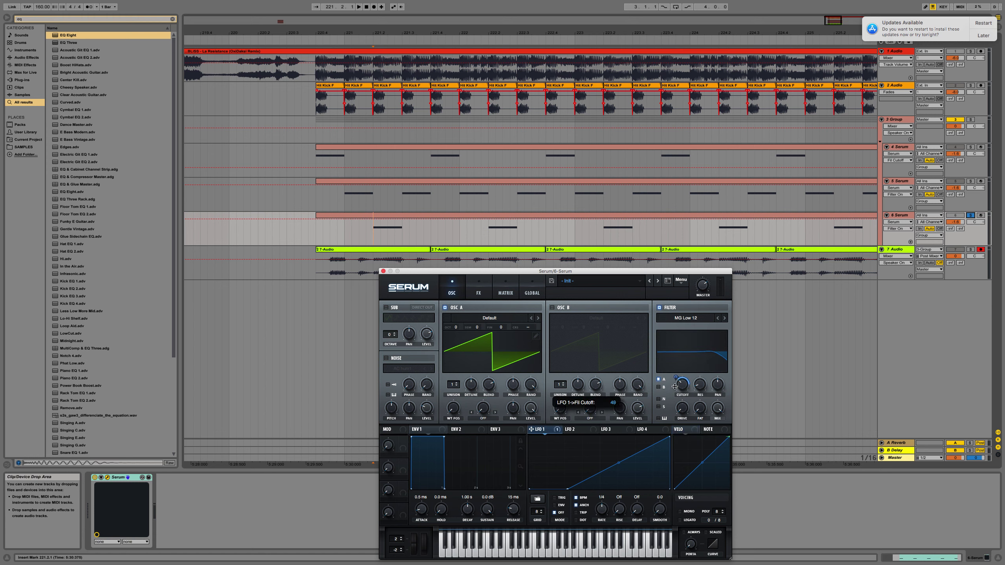
Solo the 3 Group track and play the bass layers together, ending with only the 6 Serum layer soloed.
left_click(970, 119)
key("space")
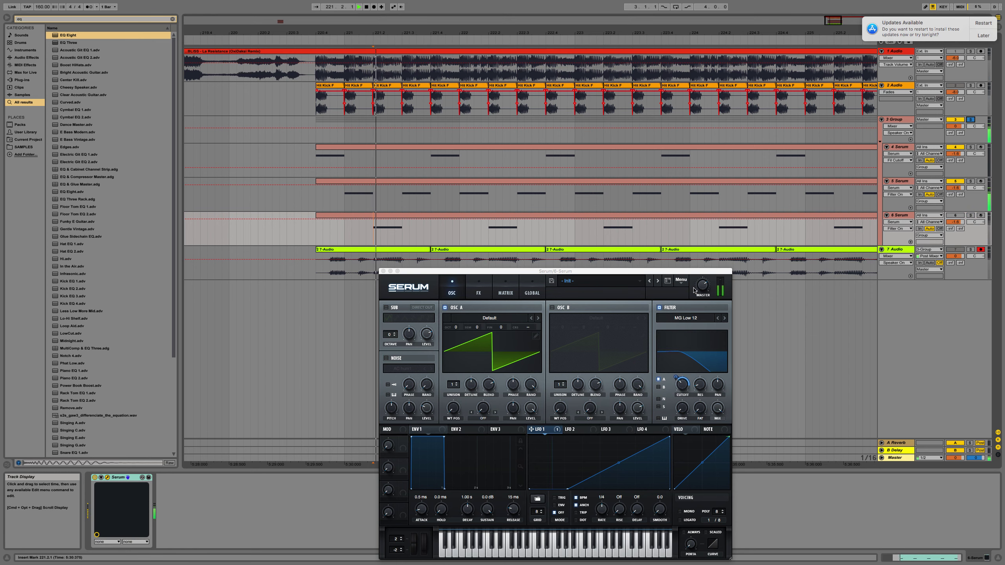
left_click(970, 215)
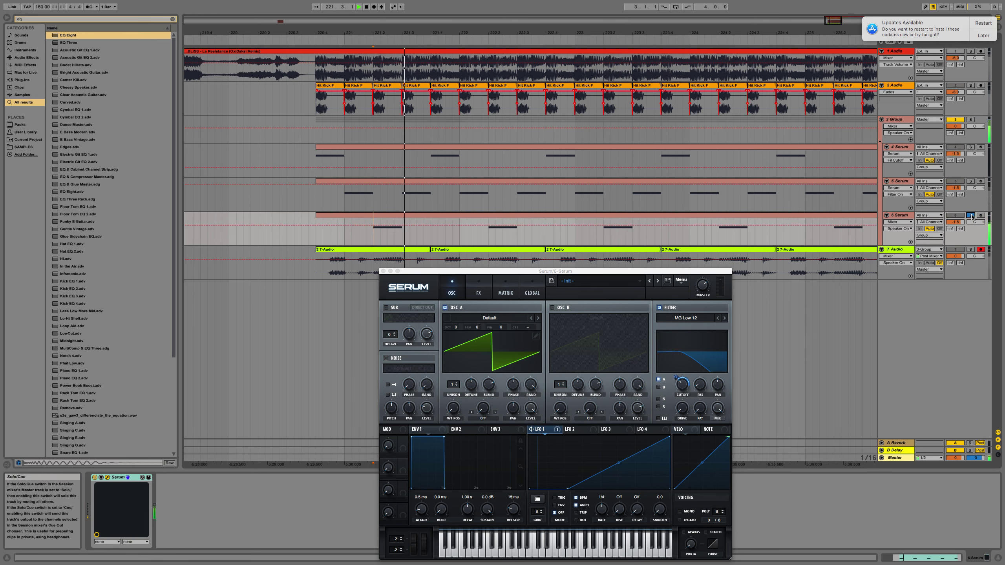
Select the first one-bar section across the 4, 5 and 6 Serum clips and duplicate it four times.
left_click(347, 192)
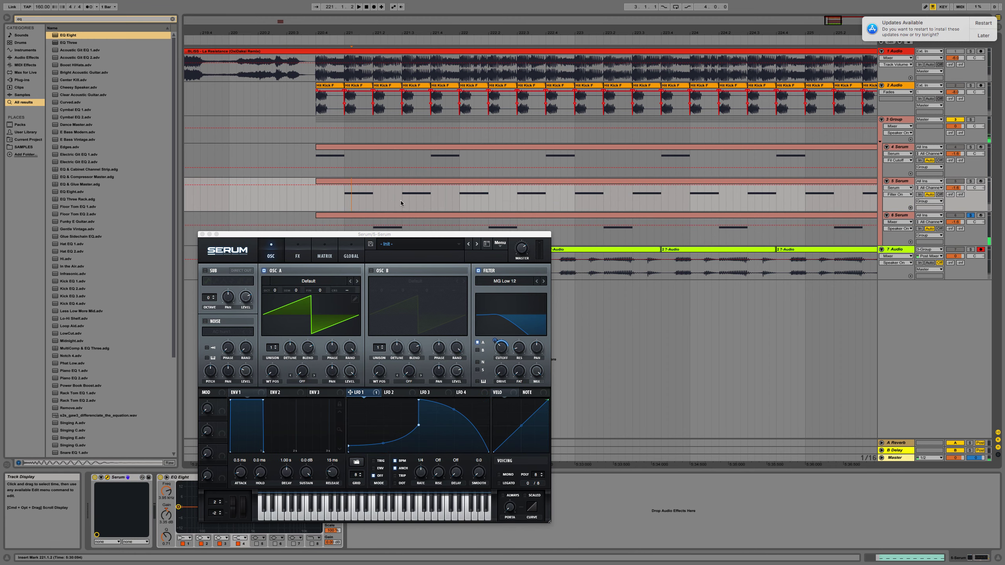
left_click(347, 198)
left_click_drag(319, 162, 432, 220)
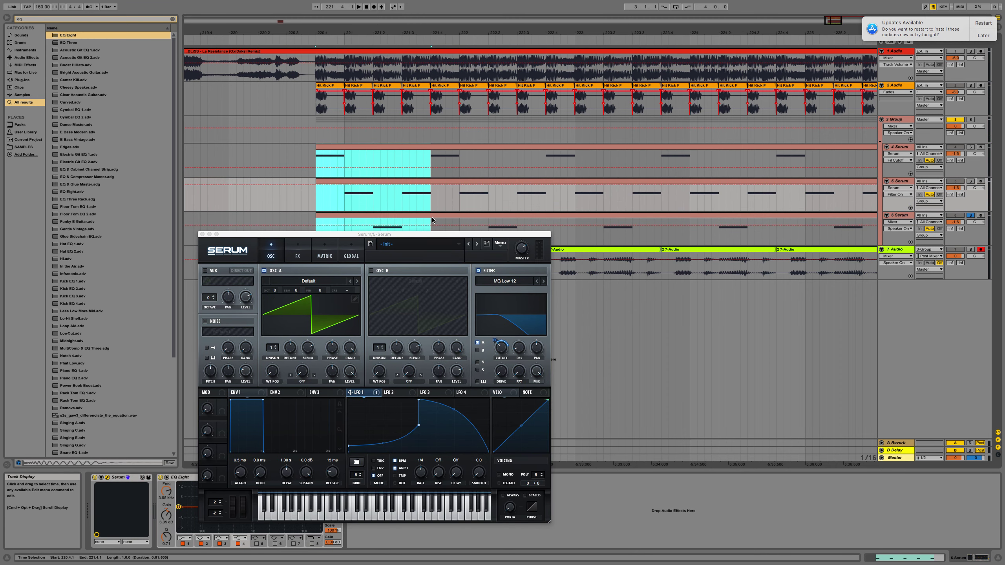
key("super+d")
key("super+d")
key("super+d")
key("super+d")
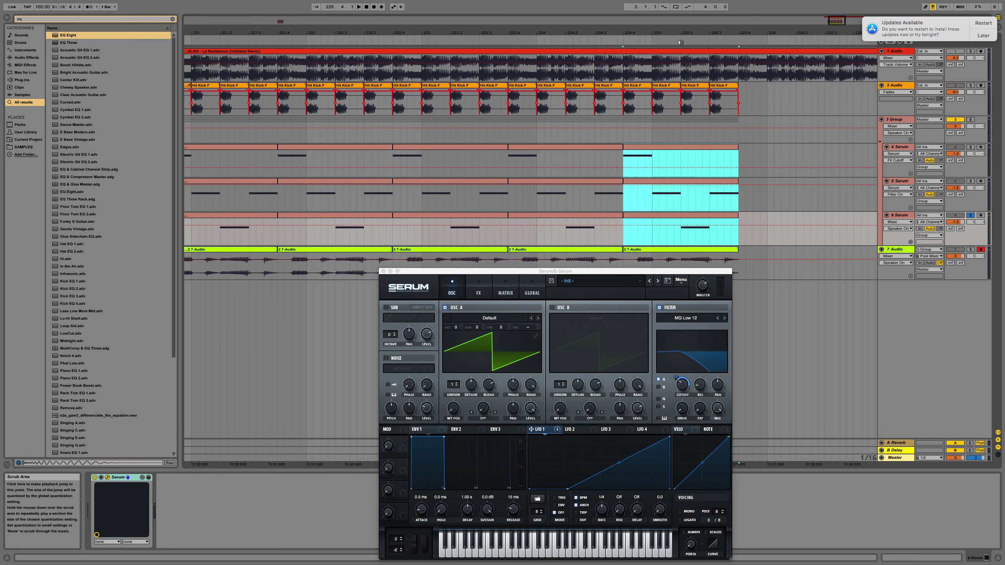
Search the browser for kickstart and add the Kickstart plug-in after the multiband compressor on the 3 Group track.
left_click_drag(686, 34, 686, 28)
left_click(411, 146)
left_click(377, 123)
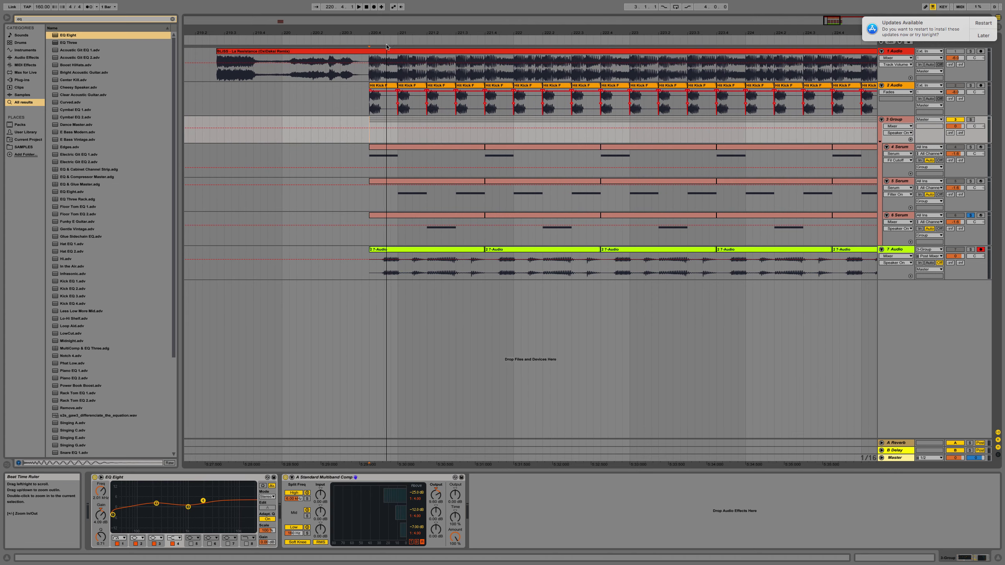
left_click_drag(388, 29, 395, 68)
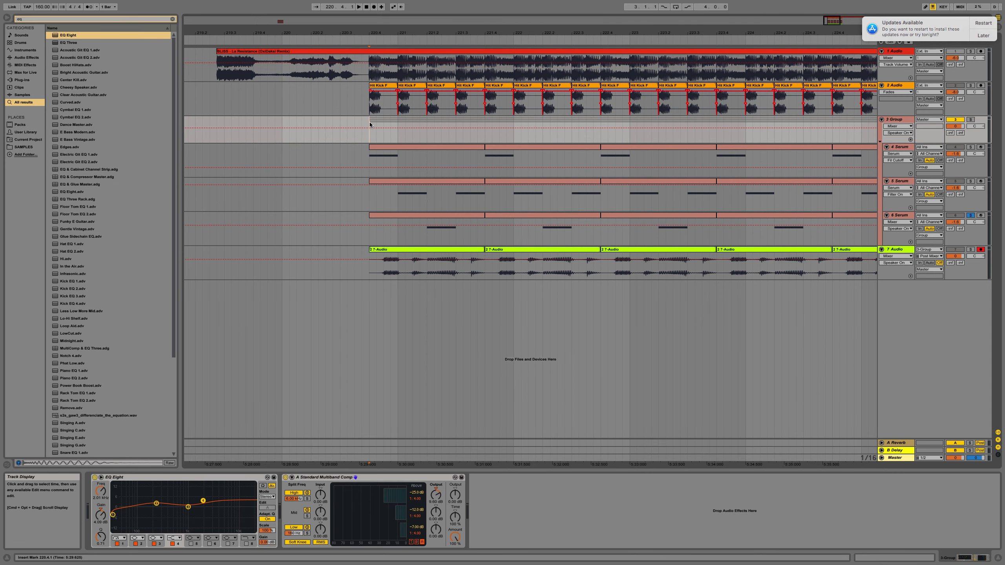
left_click_drag(371, 29, 300, 19)
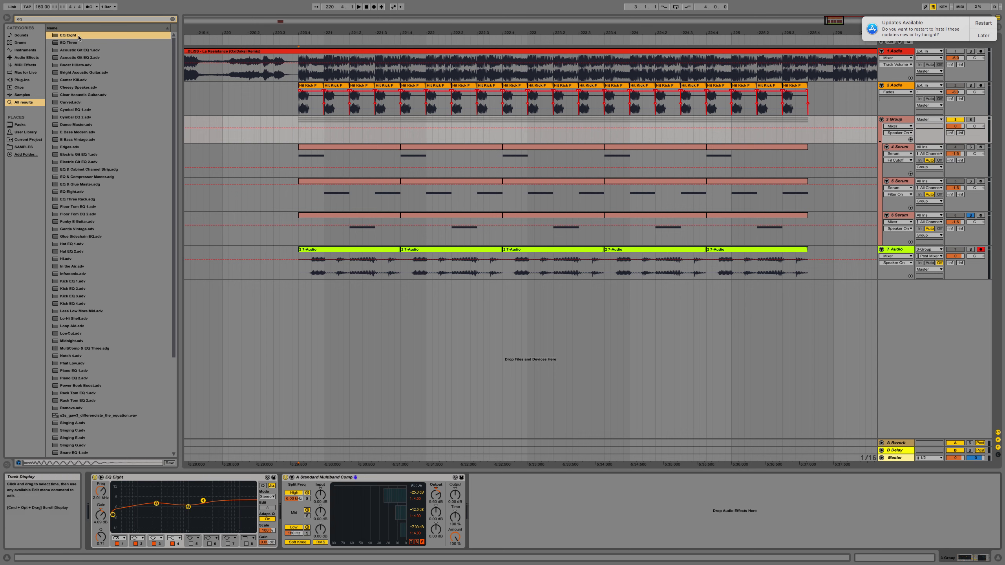
left_click(28, 19)
type("kick")
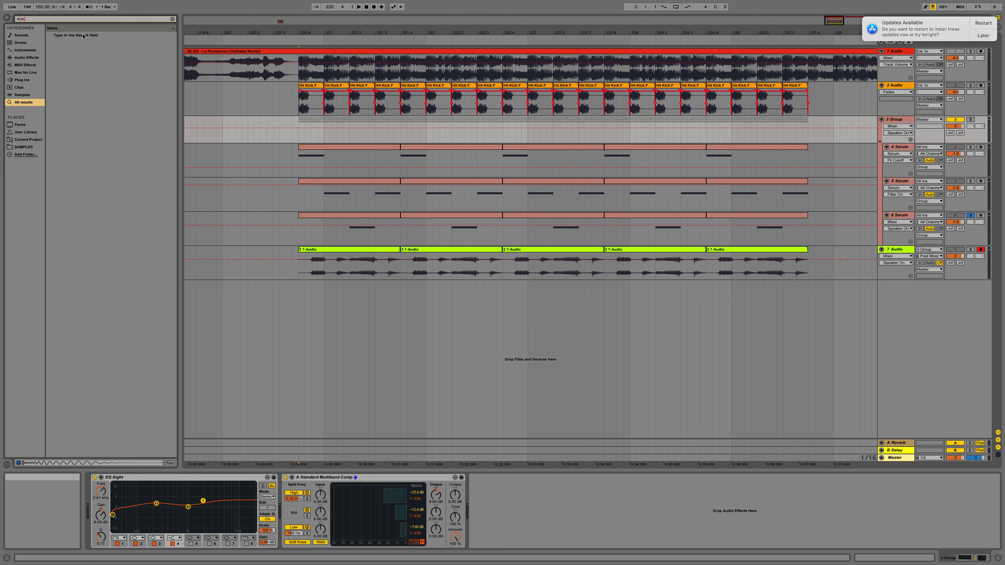
type("start")
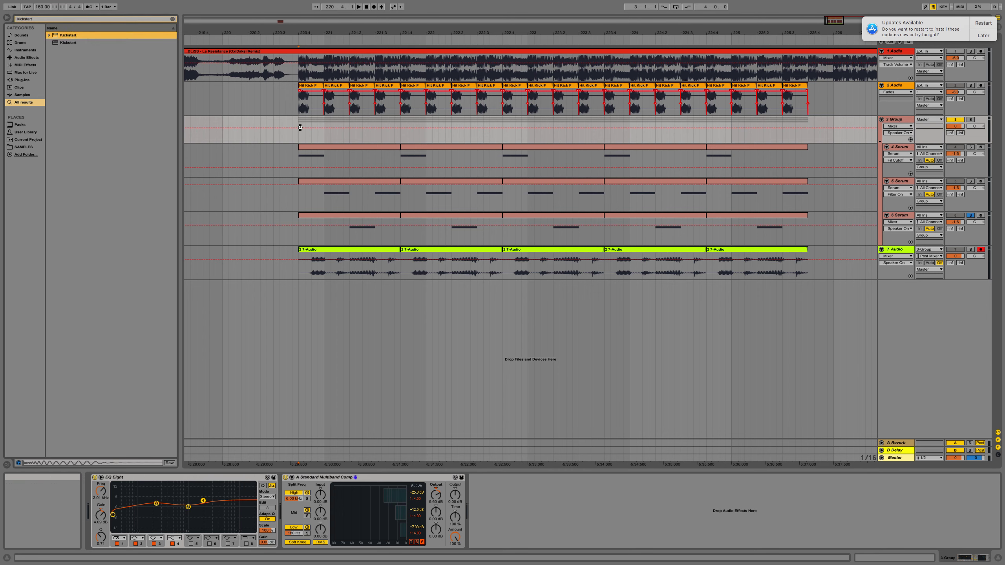
left_click_drag(297, 127, 297, 128)
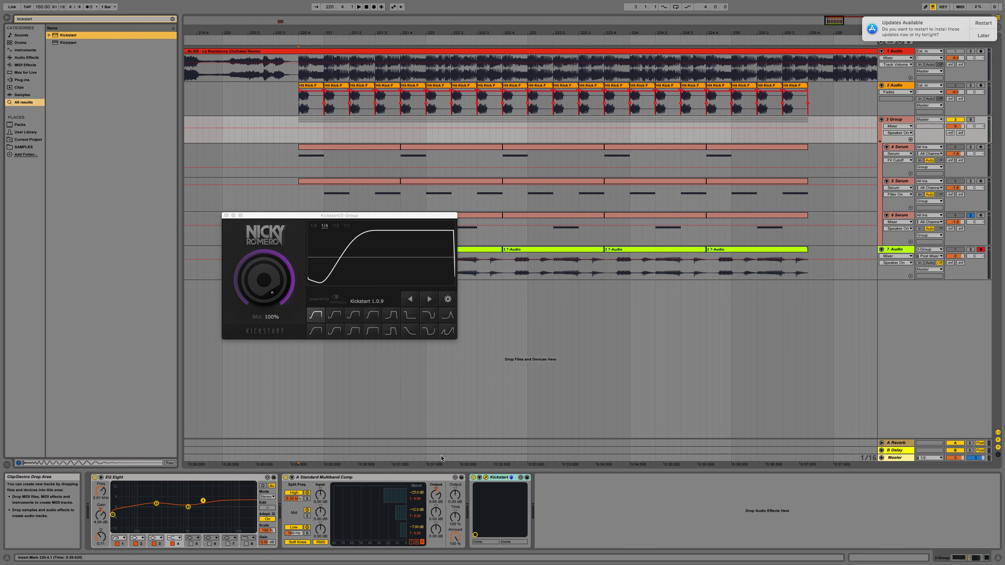
Solo the 3 Group and 2 Audio tracks together and play the ducked bass with the kick.
left_click(971, 119)
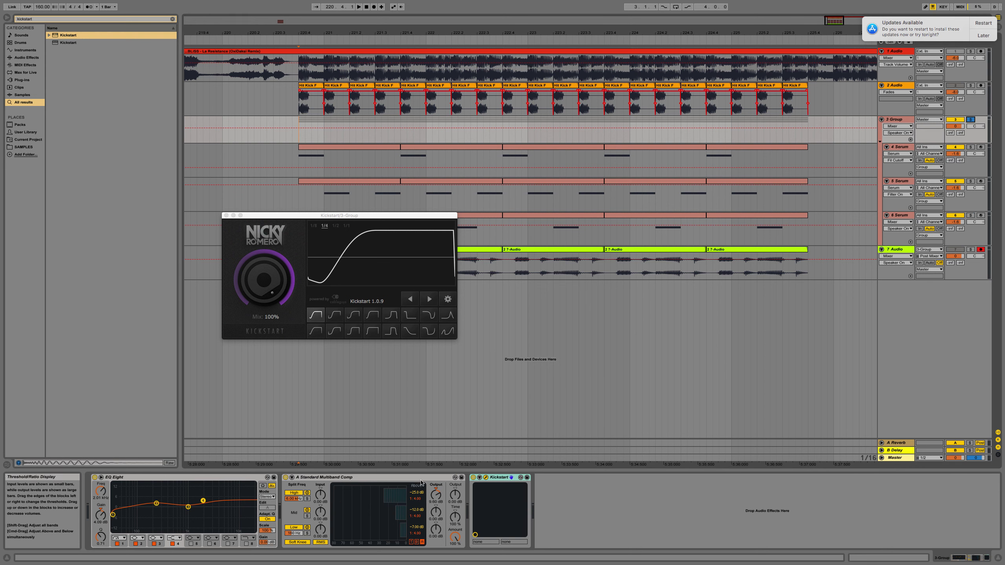
left_click_drag(436, 496, 436, 497)
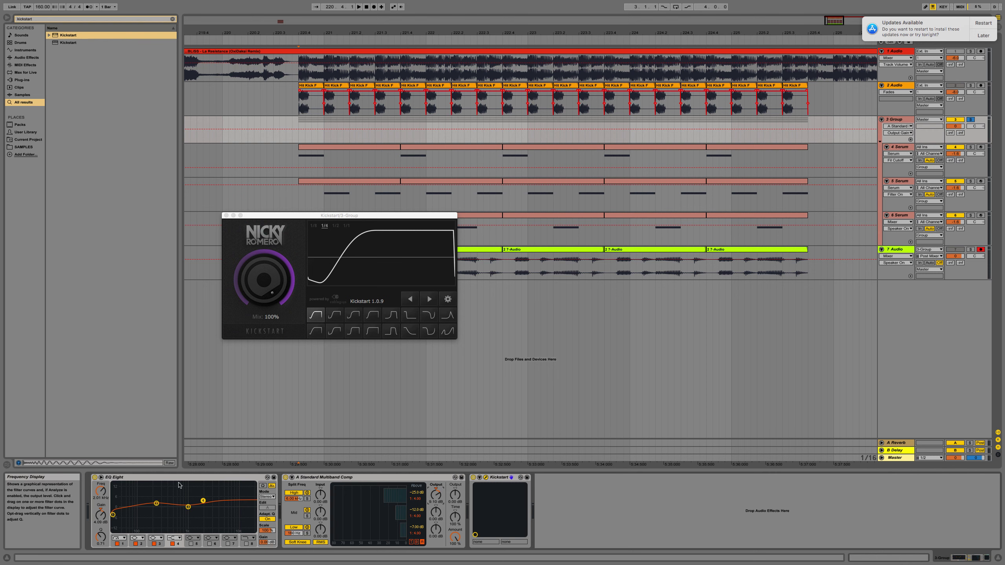
left_click(971, 86, "super")
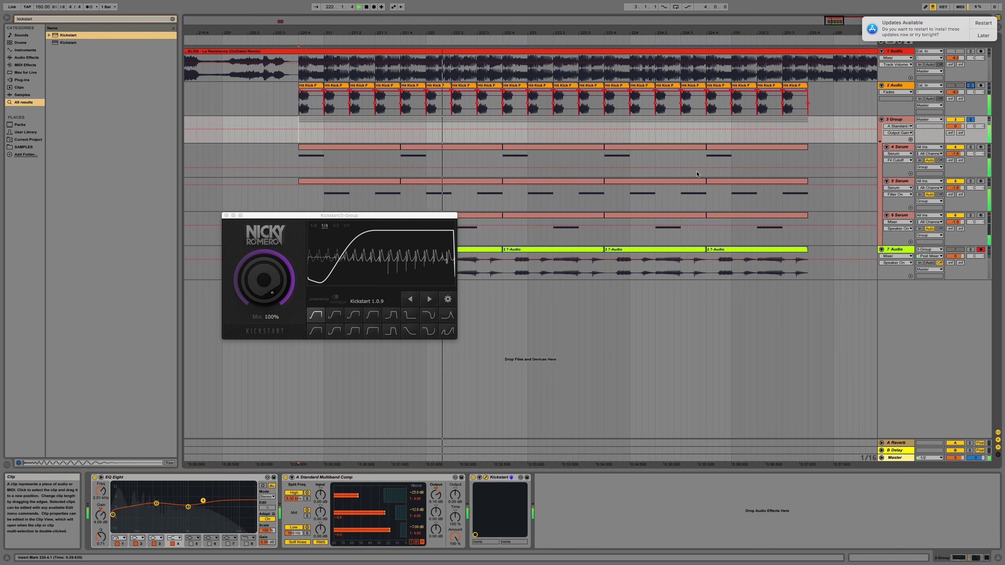
left_click(226, 216)
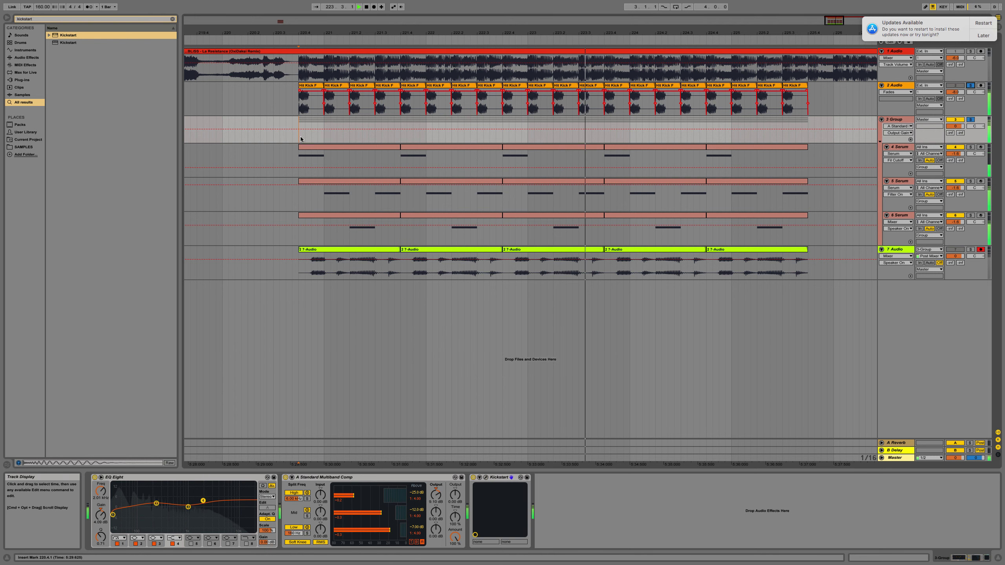
key("space")
Solo the 1 Audio reference track, switch off its EQ Eight low-pass, and play it from the first 4 Serum clip.
left_click(342, 158)
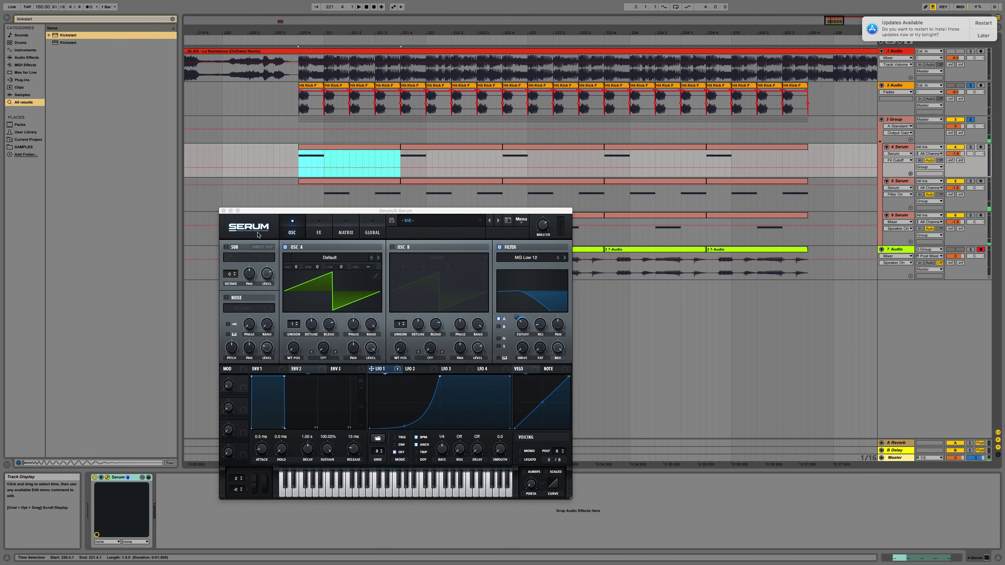
left_click(223, 211)
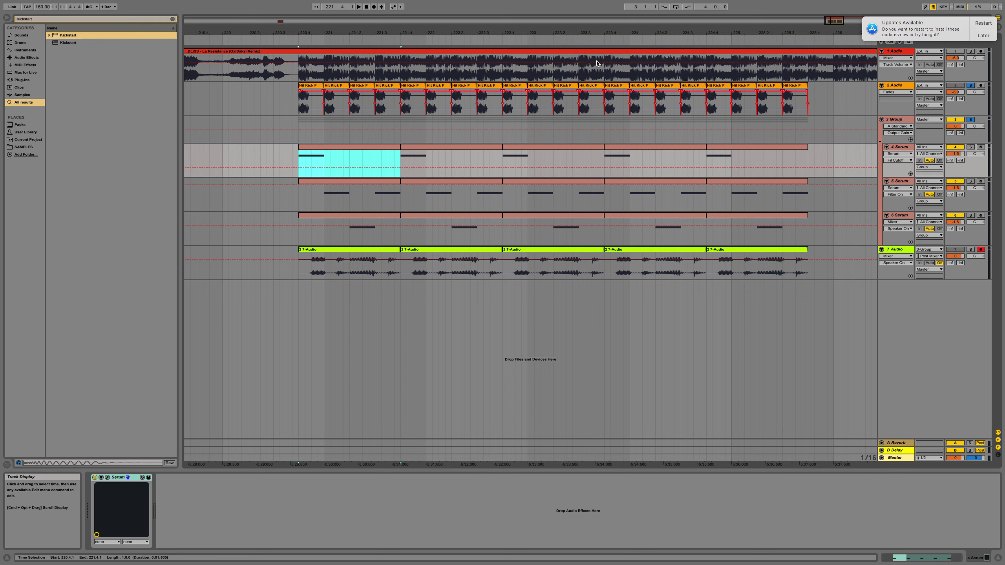
left_click(971, 52)
key("space")
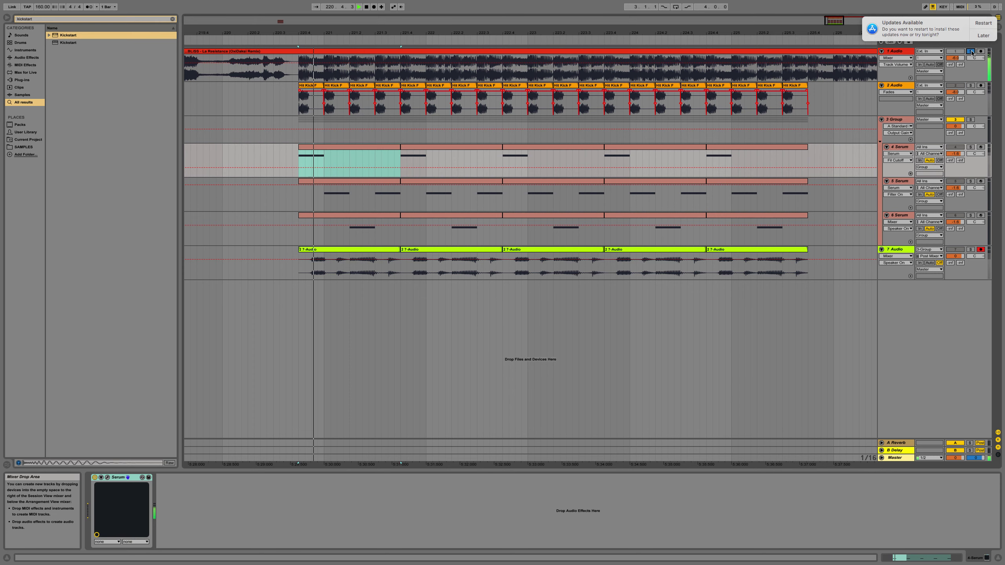
left_click(896, 51)
key("space")
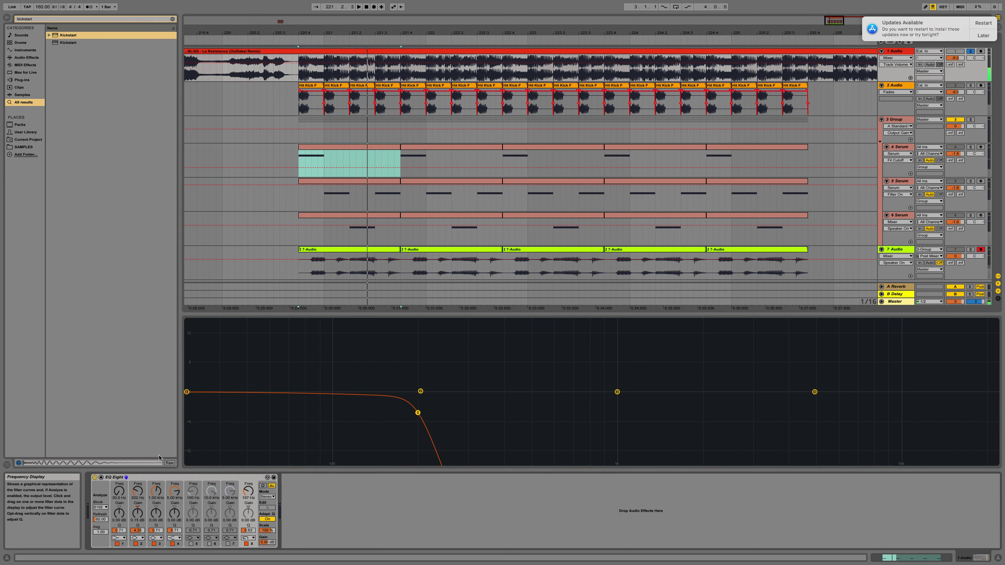
left_click(94, 477)
key("space")
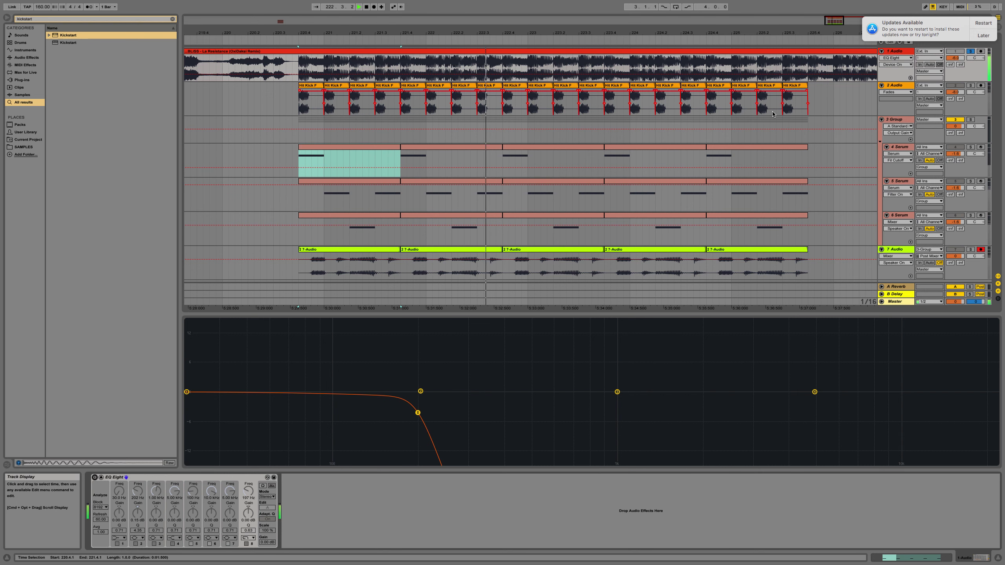
Solo the 3 Group track along with the 1 Audio reference and play both from the first 4 Serum clip.
left_click(971, 119, "super")
key("space")
key("space")
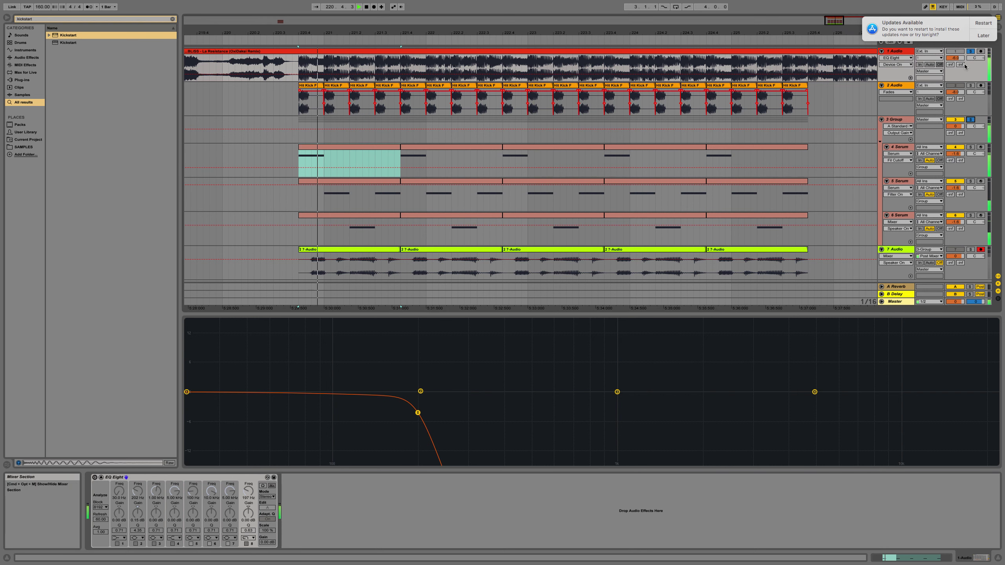
Solo only the 2 Audio and 3 Group tracks and play the kick with the bass, showing the group's device chain.
left_click(971, 51)
left_click(970, 85)
left_click(971, 120, "super")
key("space")
key("space")
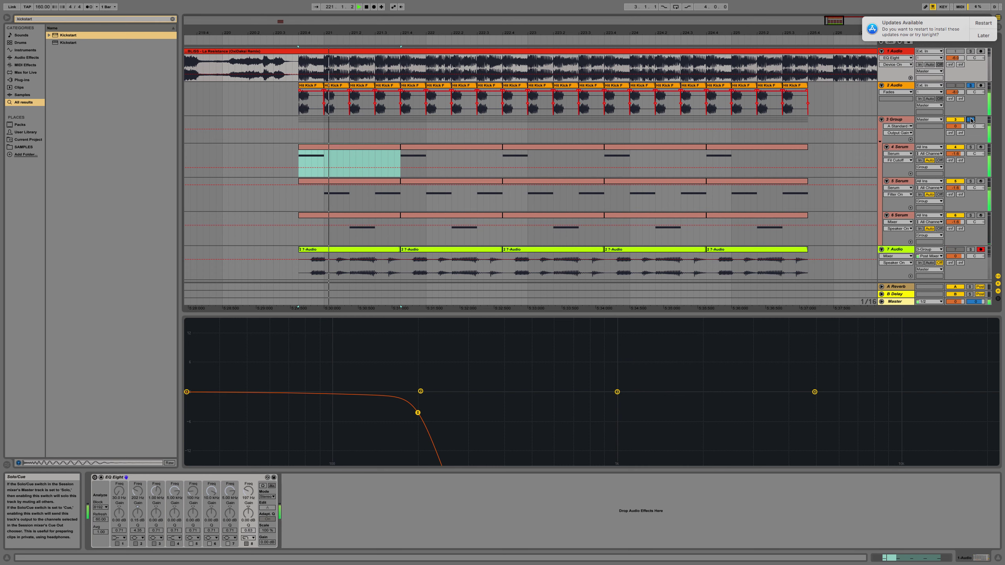
left_click(896, 120)
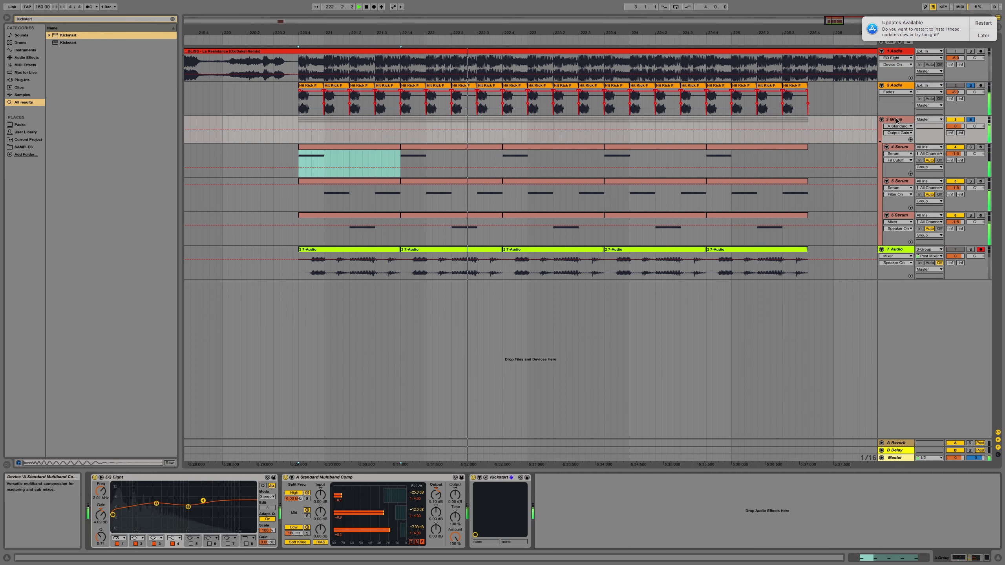
key("space")
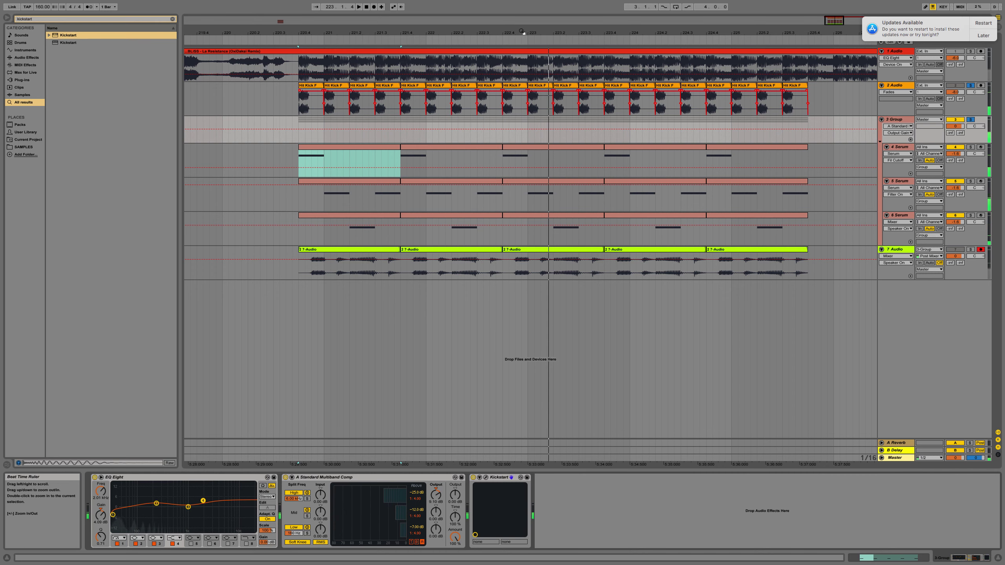
scroll(398, 116, "down", 3)
left_click_drag(349, 140, 611, 140)
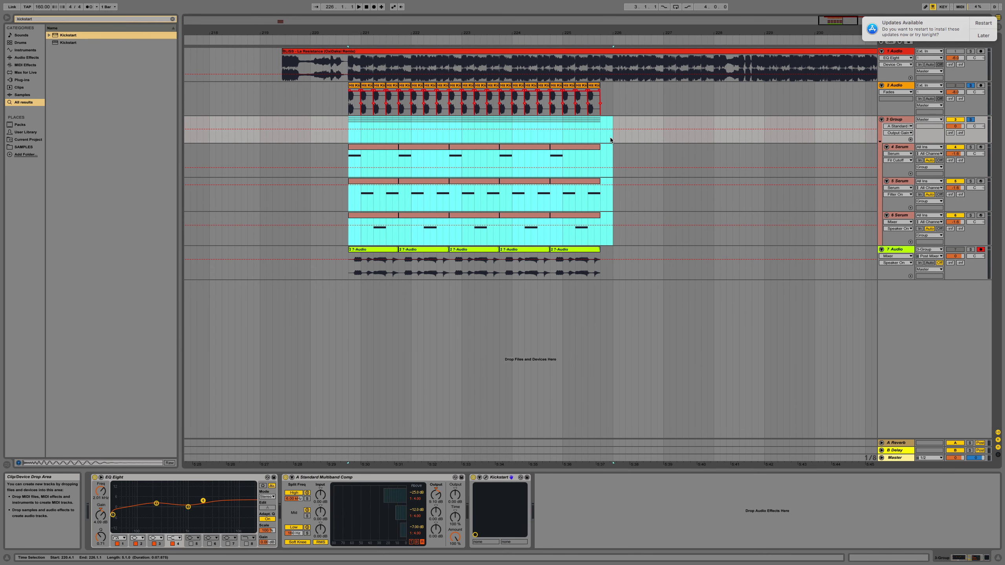
left_click(349, 135)
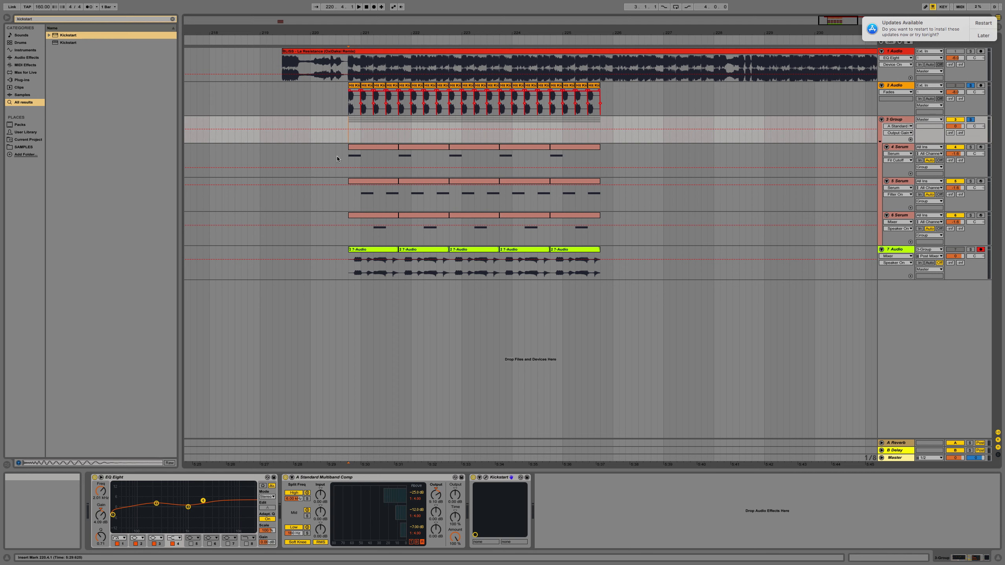
left_click_drag(310, 123, 611, 125)
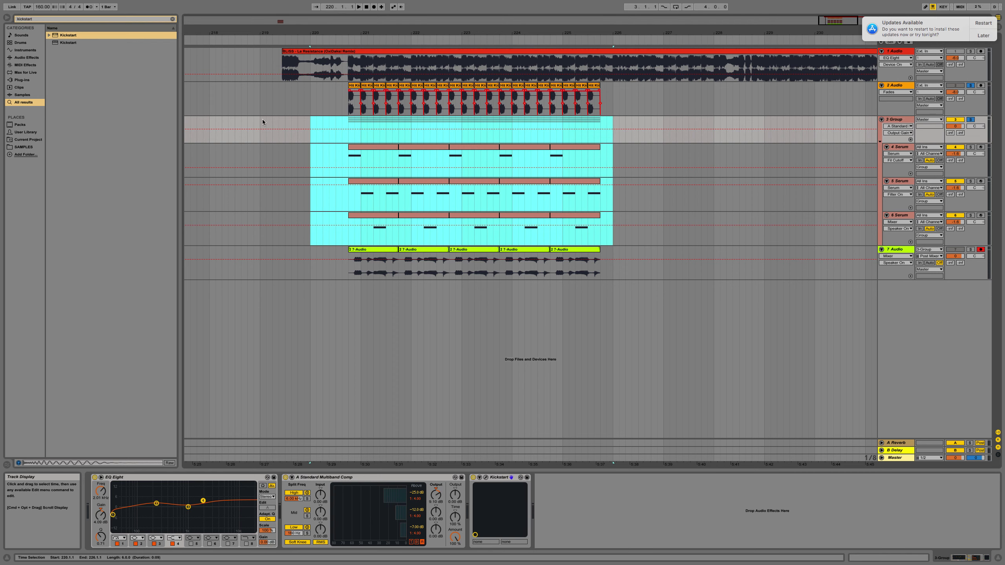
left_click_drag(260, 120, 311, 127)
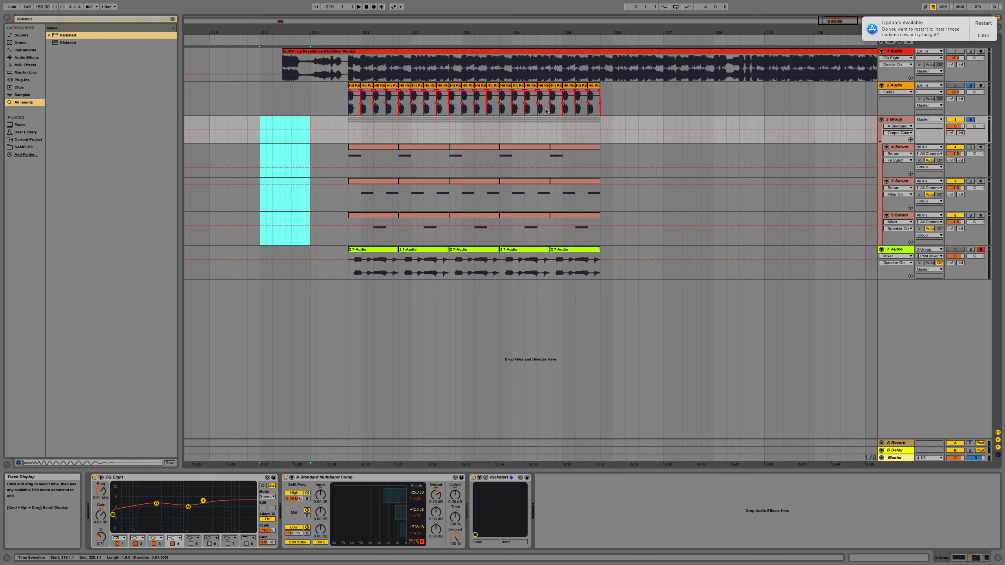
left_click_drag(613, 121, 714, 260)
left_click_drag(613, 124, 715, 261)
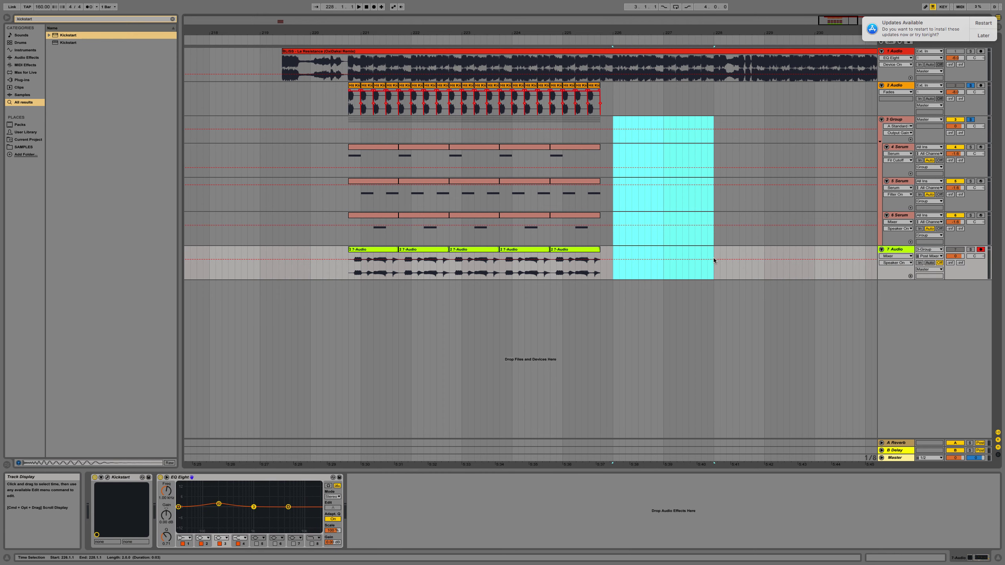
left_click_drag(607, 41, 540, 34)
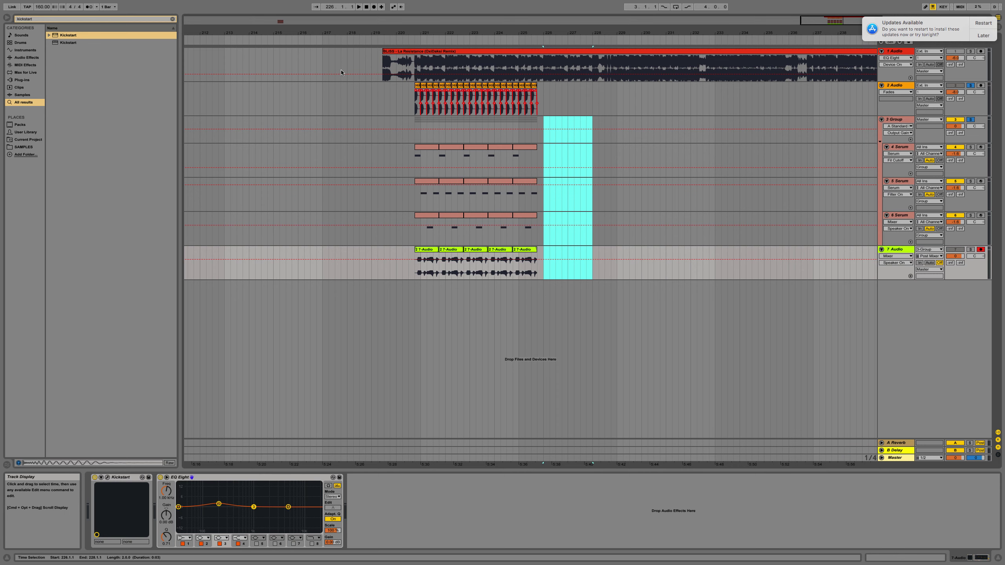
left_click_drag(320, 102, 371, 100)
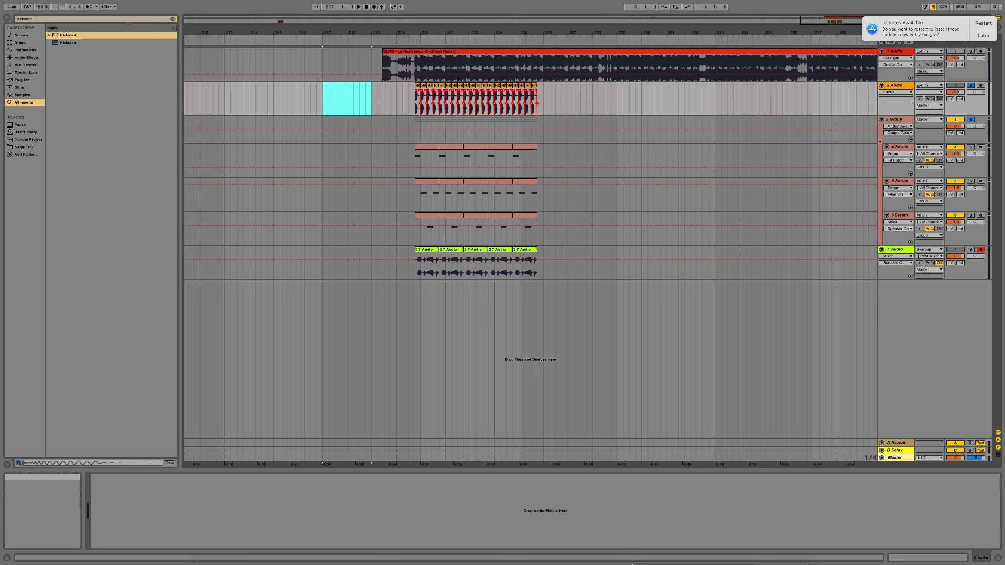
right_click(720, 548)
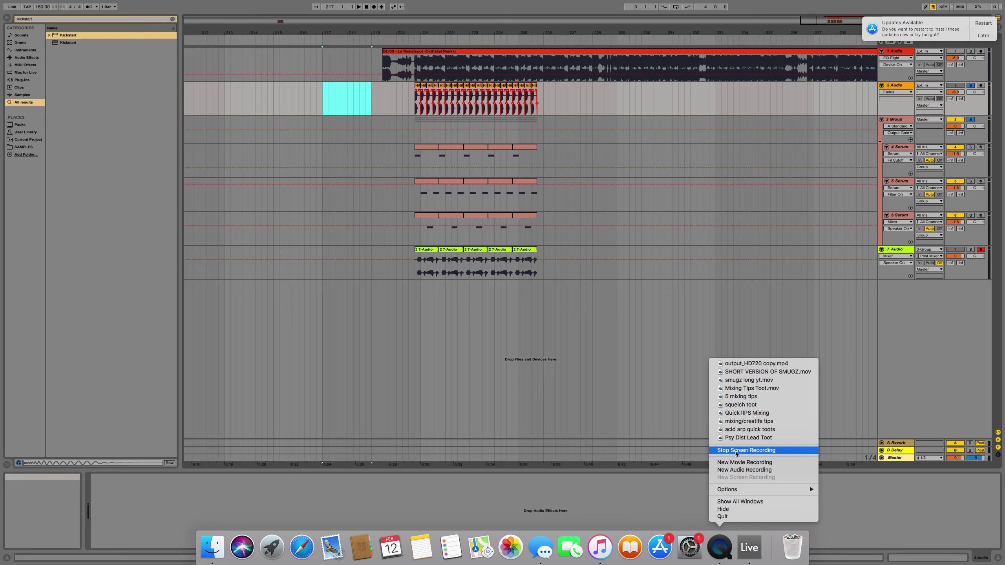